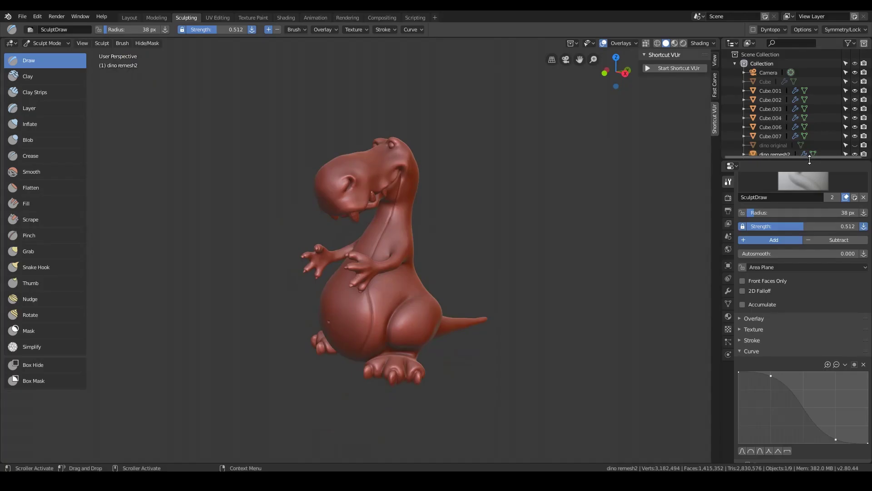
Step: Shrink the outliner, widen Properties, and split it so the new half shows the brush Texture tab
{"action": "left_click_drag", "start_coordinate": [809, 161], "coordinate": [813, 83]}
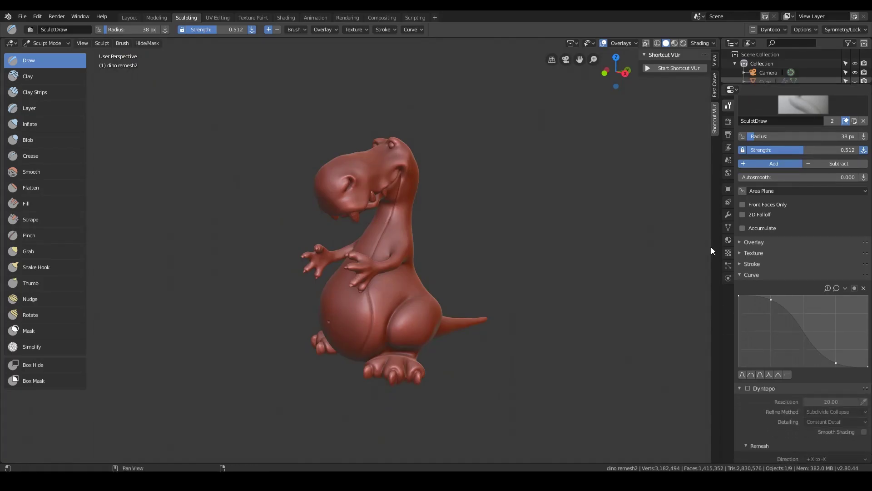
{"action": "left_click_drag", "start_coordinate": [722, 244], "coordinate": [658, 245]}
{"action": "left_click_drag", "start_coordinate": [869, 86], "coordinate": [774, 93]}
{"action": "left_click", "coordinate": [782, 254]}
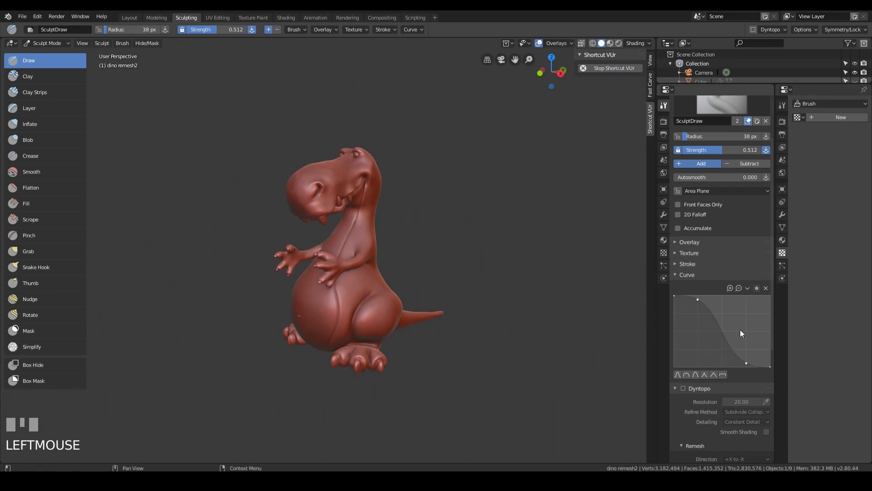
Step: Duplicate the SculptDraw brush and rename the copy 'texture'
{"action": "left_click", "coordinate": [722, 105]}
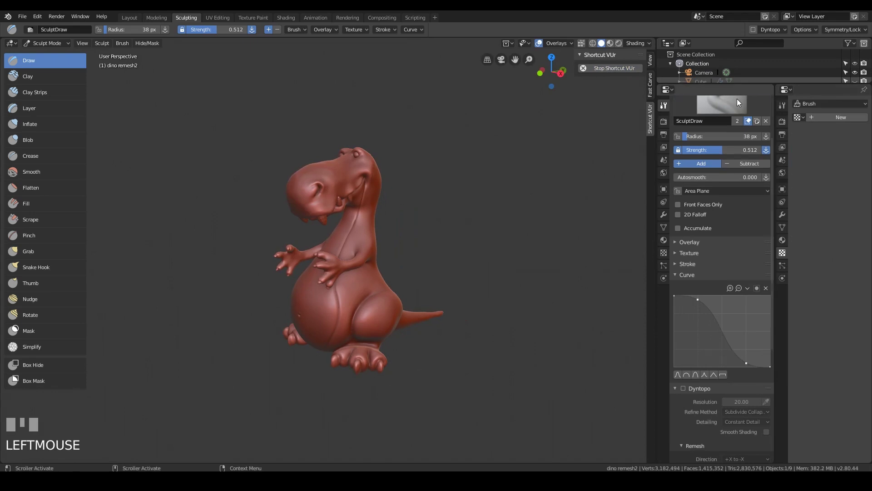
{"action": "left_click", "coordinate": [757, 121]}
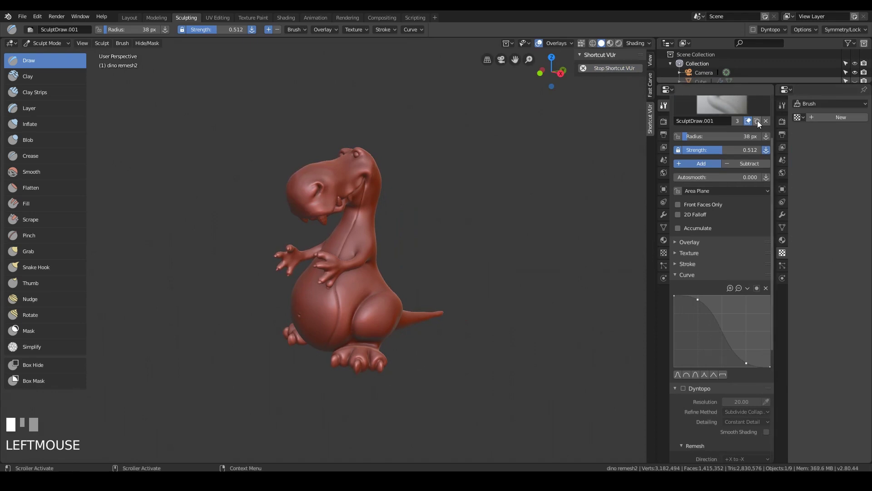
{"action": "left_click", "coordinate": [720, 121]}
{"action": "type", "text": "texture"}
{"action": "key", "text": "Return"}
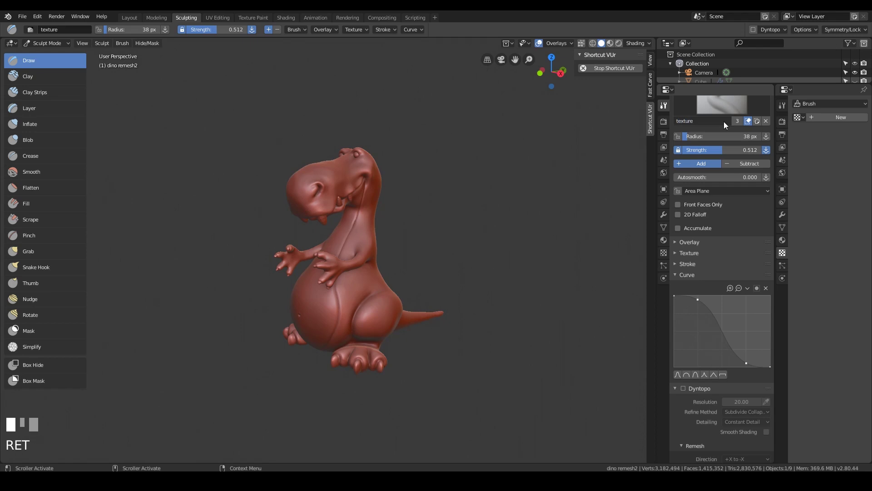
Step: Give the brush a constant falloff curve, lowering its right end and moving a point to X 0.86046
{"action": "left_click", "coordinate": [723, 375]}
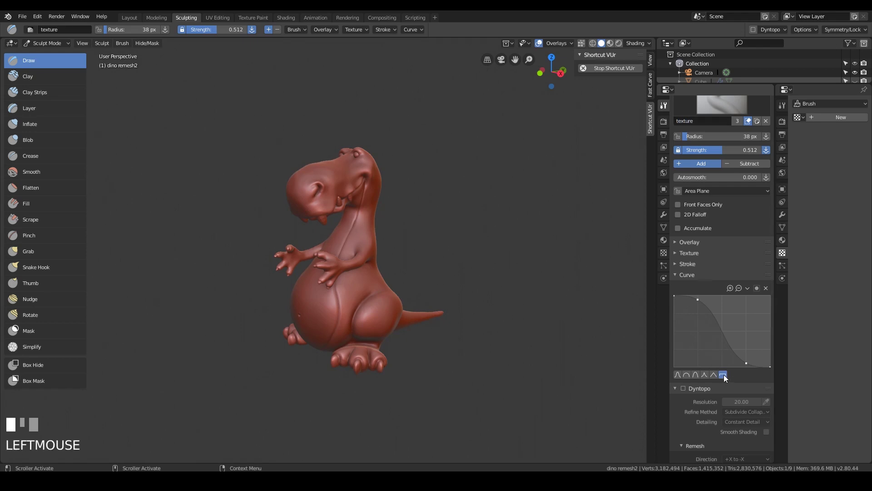
{"action": "left_click", "coordinate": [763, 296]}
{"action": "left_click_drag", "start_coordinate": [771, 296], "coordinate": [772, 351]}
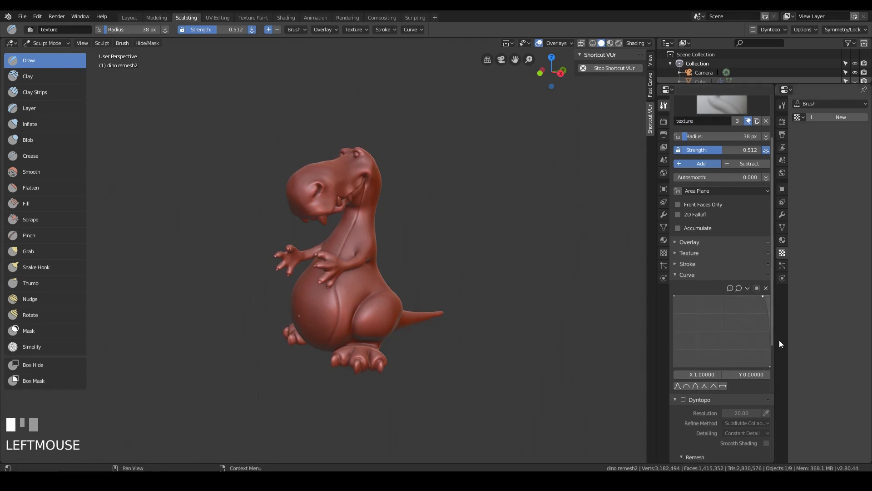
{"action": "left_click", "coordinate": [762, 297]}
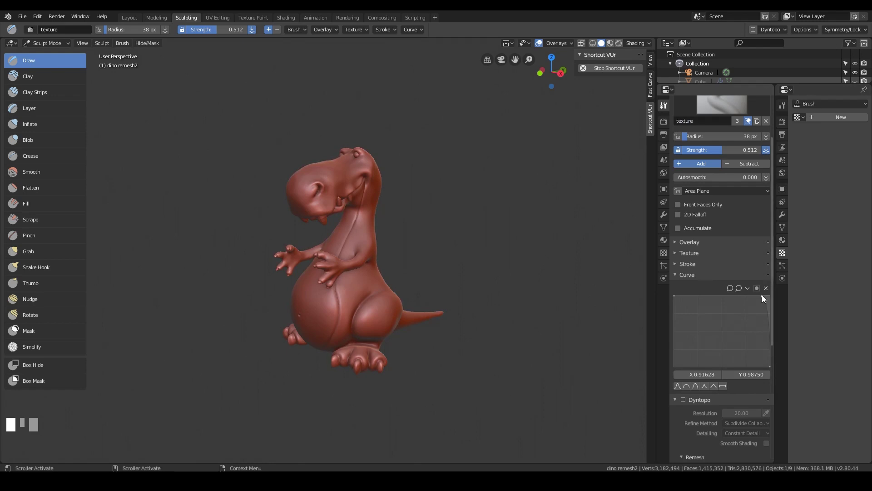
{"action": "left_click_drag", "start_coordinate": [763, 296], "coordinate": [757, 294]}
Step: Set the stroke method to Anchored, then collapse the Stroke, Curve and Dyntopo panels
{"action": "left_click", "coordinate": [679, 262]}
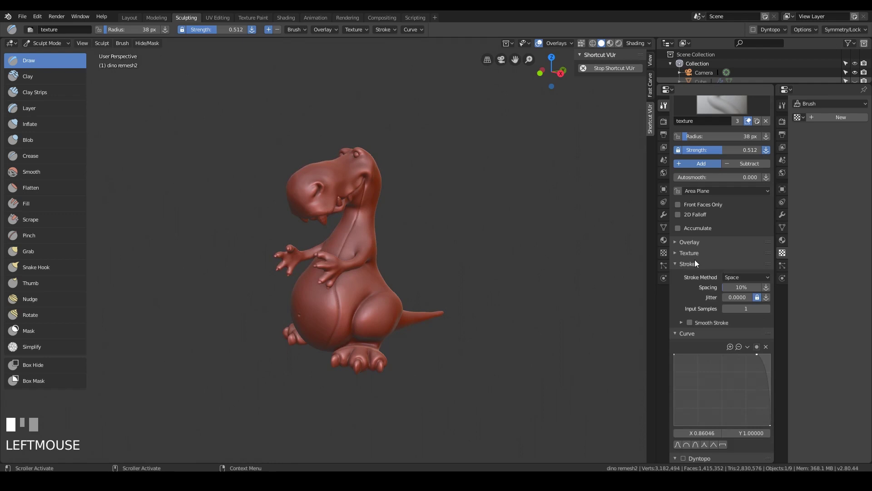
{"action": "left_click", "coordinate": [767, 277]}
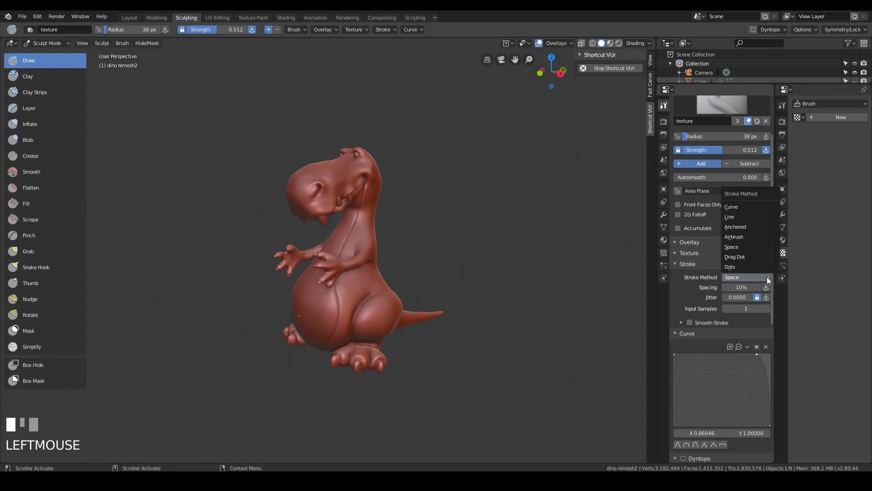
{"action": "left_click", "coordinate": [749, 227]}
{"action": "left_click", "coordinate": [679, 263]}
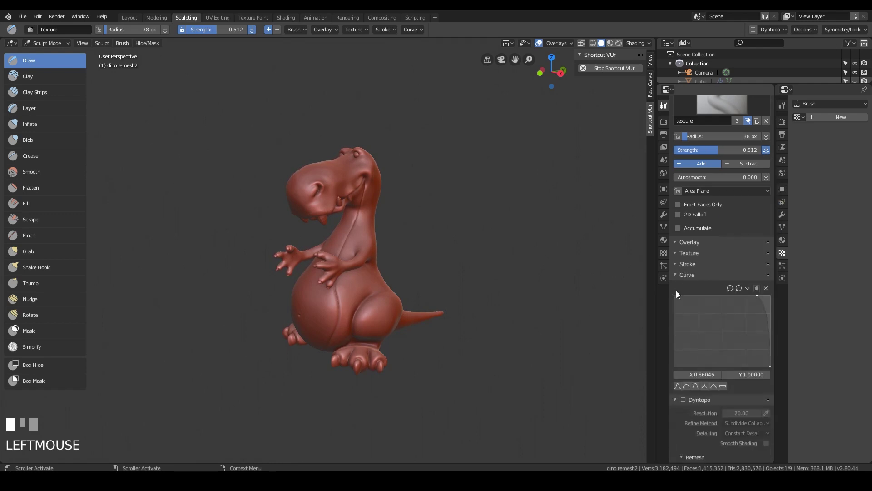
{"action": "left_click", "coordinate": [679, 275]}
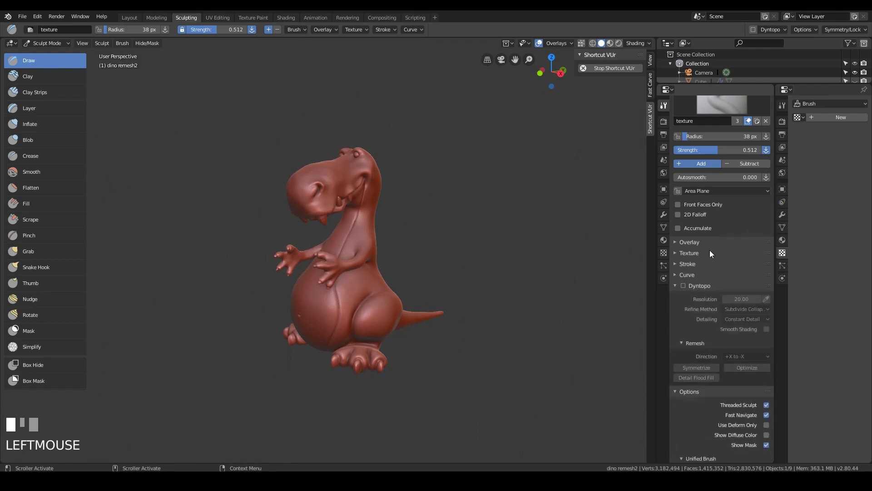
{"action": "left_click", "coordinate": [676, 286]}
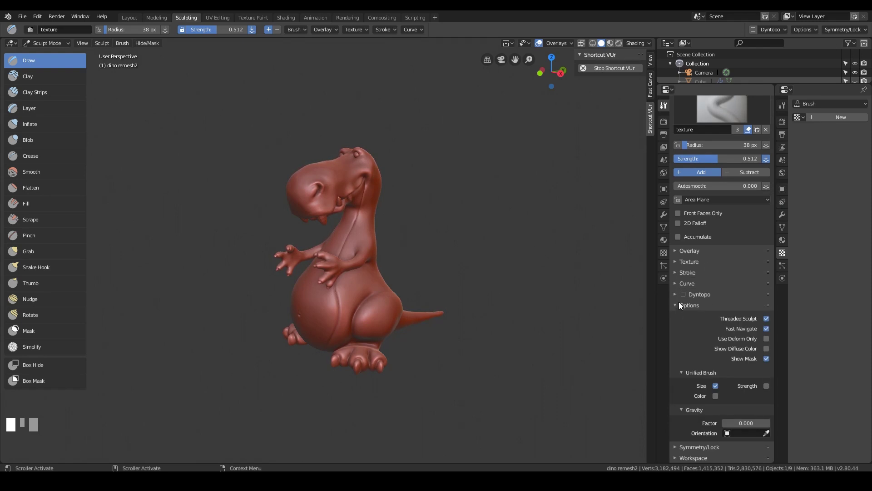
Step: Collapse Options and create a new texture for the brush
{"action": "left_click", "coordinate": [686, 305]}
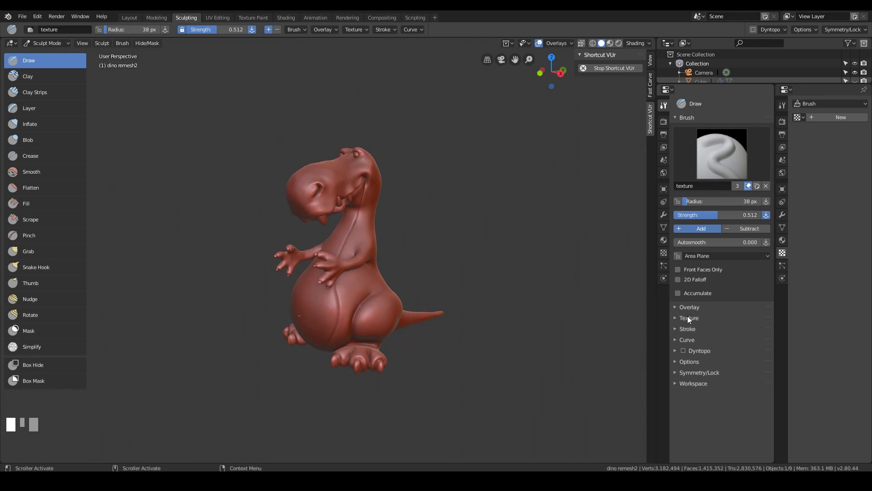
{"action": "left_click", "coordinate": [676, 317]}
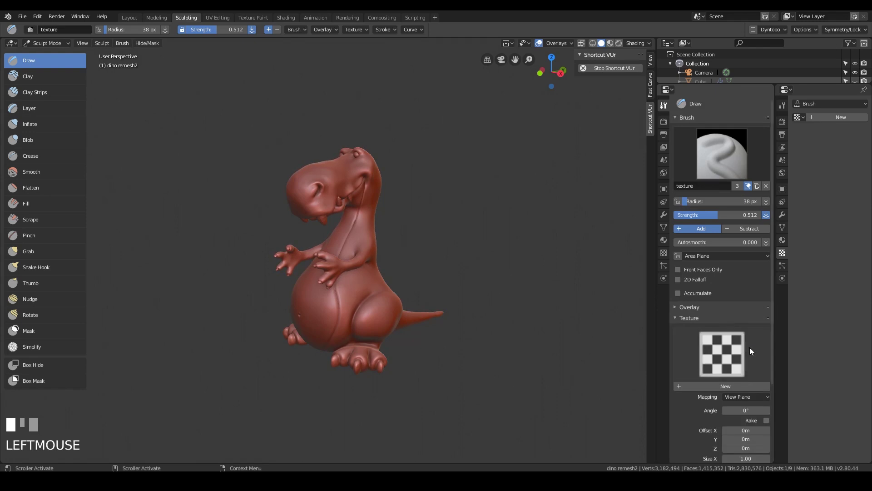
{"action": "left_click", "coordinate": [727, 385]}
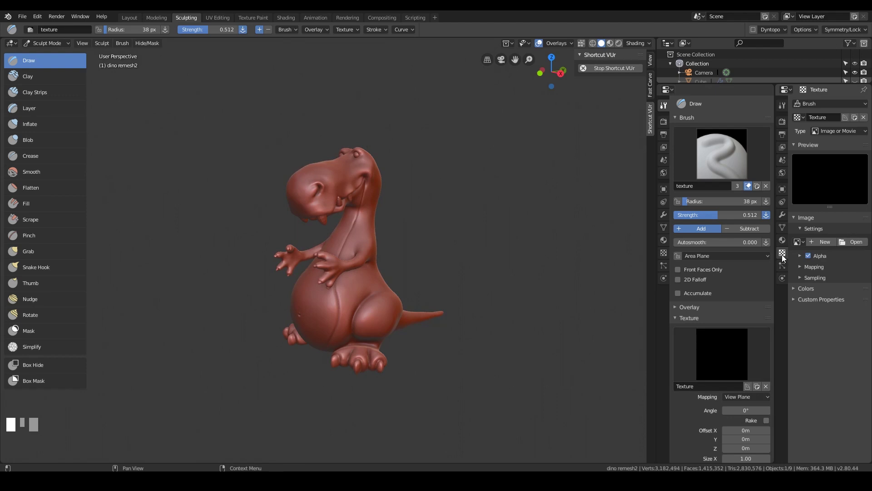
Step: Browse the brushes folder for an image and select metal paint bubble.jpg
{"action": "left_click", "coordinate": [854, 241]}
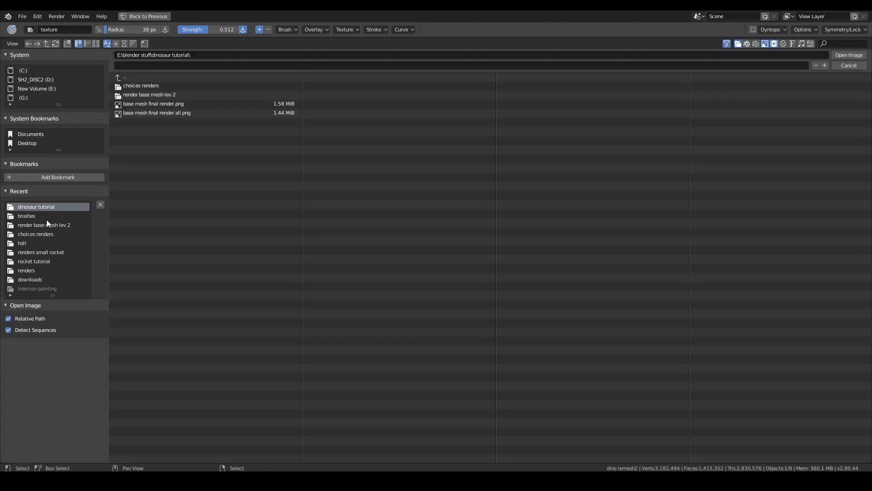
{"action": "left_click", "coordinate": [34, 217]}
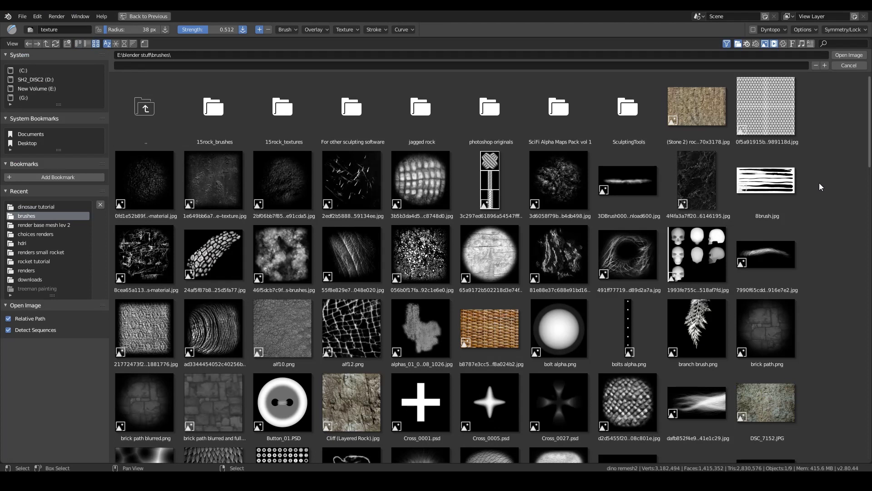
{"action": "scroll", "coordinate": [702, 326], "scroll_direction": "down", "scroll_amount": 6}
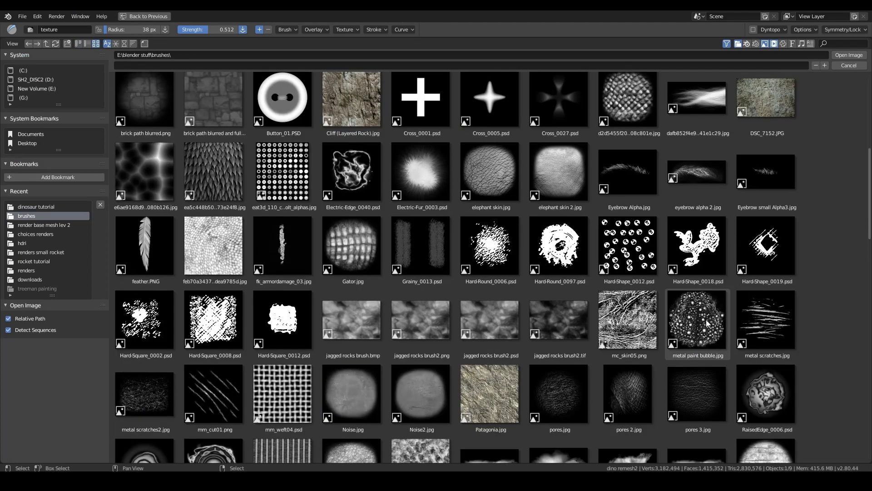
{"action": "left_click", "coordinate": [707, 321]}
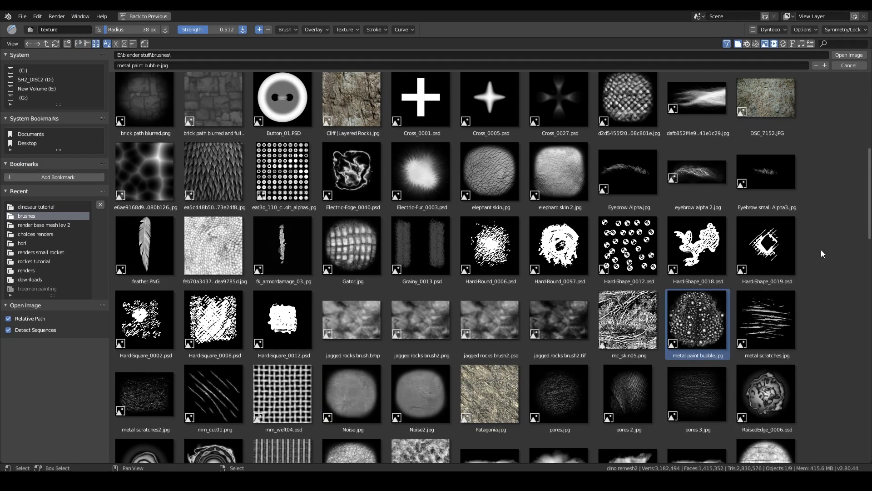
{"action": "scroll", "coordinate": [710, 344], "scroll_direction": "down", "scroll_amount": 3}
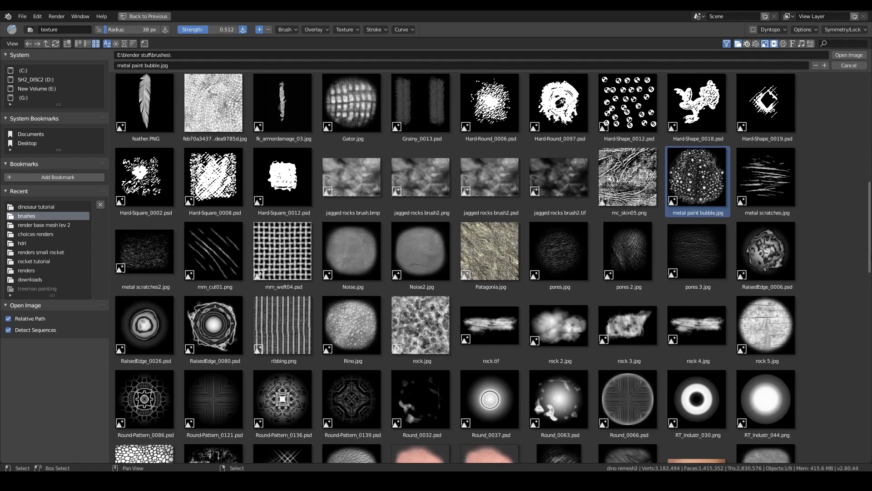
{"action": "scroll", "coordinate": [493, 267], "scroll_direction": "down", "scroll_amount": 4}
{"action": "scroll", "coordinate": [145, 216], "scroll_direction": "down", "scroll_amount": 6}
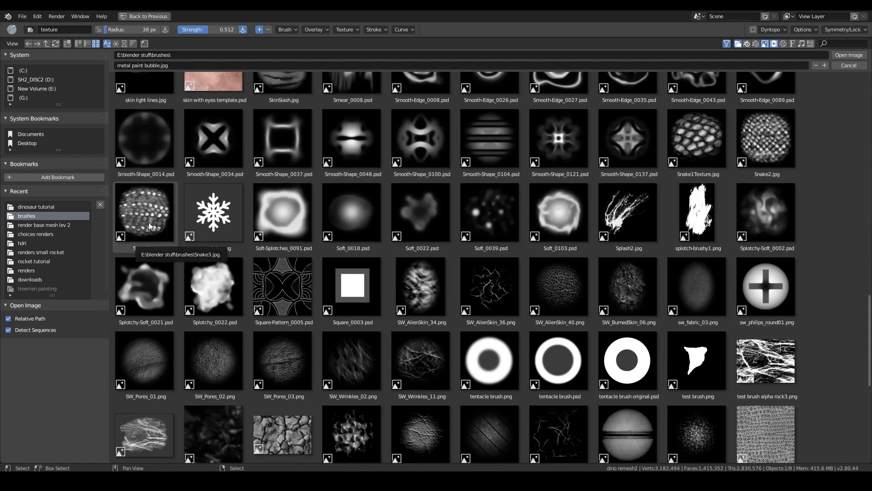
{"action": "scroll", "coordinate": [841, 129], "scroll_direction": "up", "scroll_amount": 5}
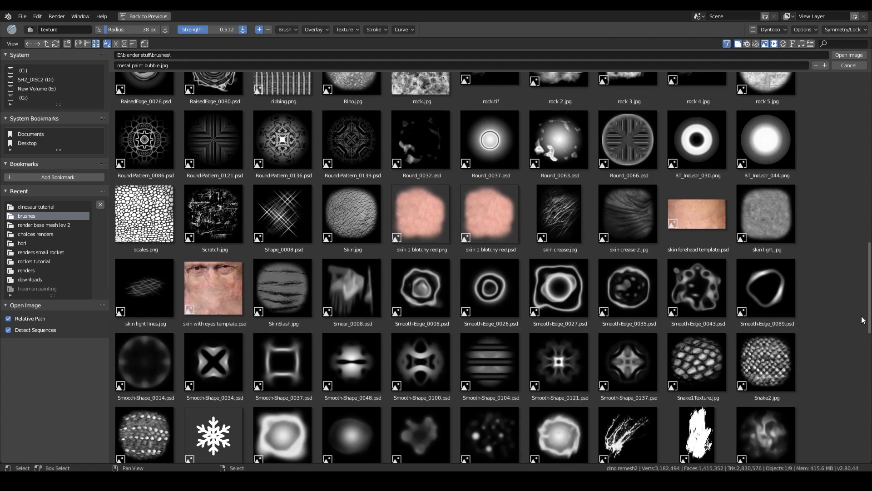
{"action": "scroll", "coordinate": [699, 205], "scroll_direction": "up", "scroll_amount": 10}
Step: Load metal paint bubble.jpg as the brush texture and undo a too-strong test dab on the neck
{"action": "double_click", "coordinate": [698, 203]}
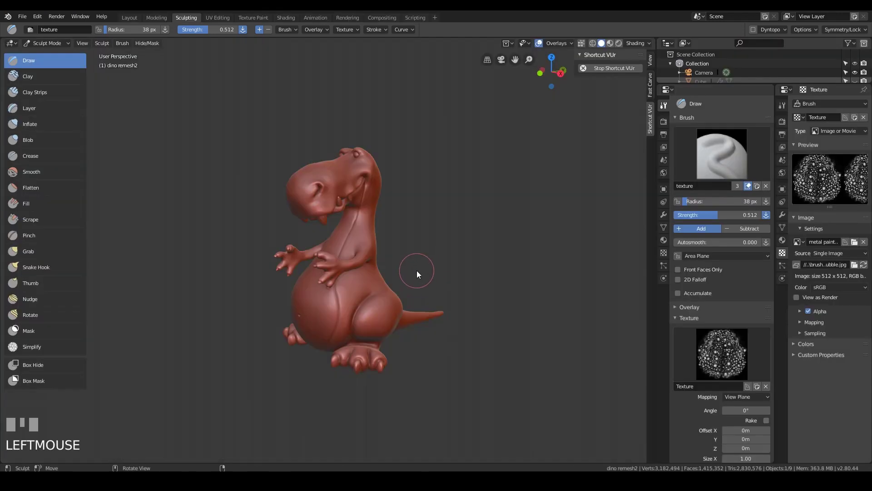
{"action": "mouse_move", "coordinate": [454, 293]}
{"action": "middle_mouse_down"}
{"action": "mouse_move", "coordinate": [334, 290]}
{"action": "mouse_move", "coordinate": [375, 229]}
{"action": "mouse_move", "coordinate": [390, 227]}
{"action": "mouse_move", "coordinate": [386, 215]}
{"action": "middle_mouse_up"}
{"action": "left_click_drag", "start_coordinate": [346, 246], "coordinate": [396, 298]}
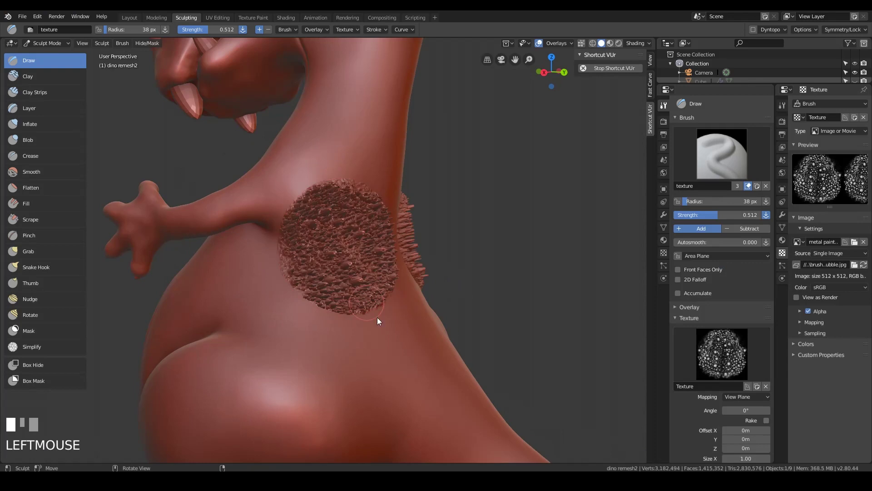
{"action": "key", "text": "ctrl+z"}
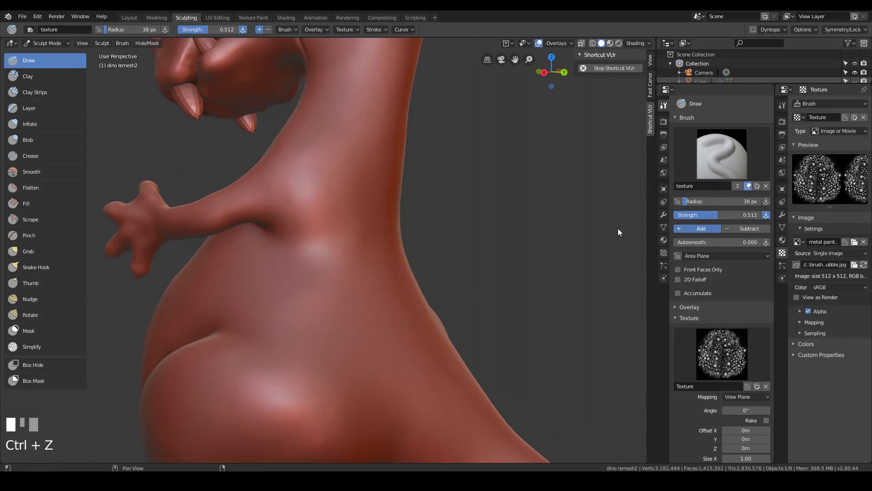
Step: Lower brush strength to 0.107 and sculpt subtle bubbly bumps onto the neck
{"action": "left_click_drag", "start_coordinate": [717, 217], "coordinate": [684, 220]}
{"action": "left_click_drag", "start_coordinate": [331, 241], "coordinate": [499, 348]}
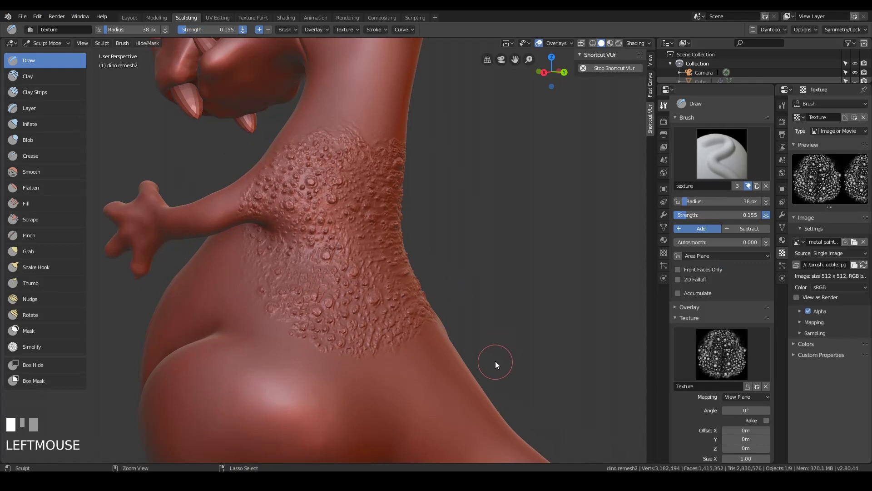
{"action": "key", "text": "ctrl+z"}
{"action": "left_click_drag", "start_coordinate": [685, 217], "coordinate": [654, 227]}
{"action": "left_click_drag", "start_coordinate": [363, 227], "coordinate": [300, 191]}
{"action": "mouse_move", "coordinate": [409, 250]}
{"action": "middle_mouse_down"}
{"action": "mouse_move", "coordinate": [491, 279]}
{"action": "mouse_move", "coordinate": [447, 283]}
{"action": "middle_mouse_up"}
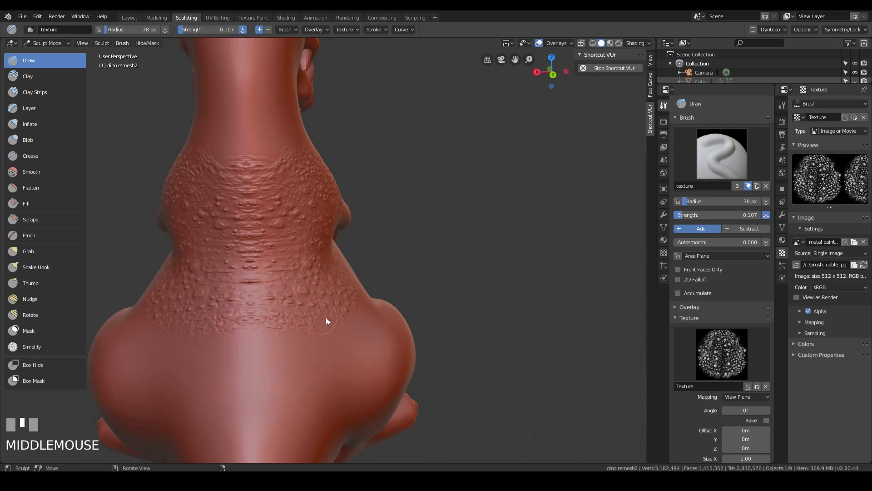
{"action": "middle_click_drag", "start_coordinate": [340, 316], "coordinate": [323, 202]}
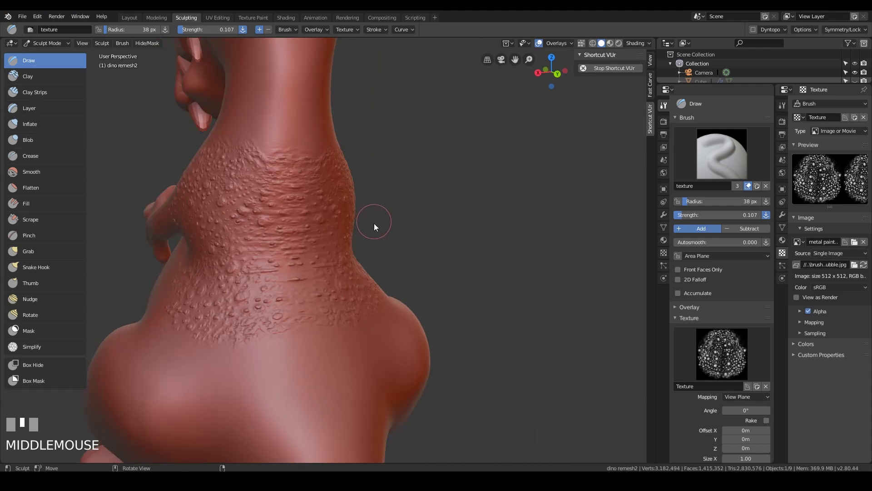
{"action": "mouse_move", "coordinate": [309, 348]}
{"action": "middle_mouse_down"}
{"action": "mouse_move", "coordinate": [385, 310]}
{"action": "mouse_move", "coordinate": [308, 305]}
{"action": "middle_mouse_up"}
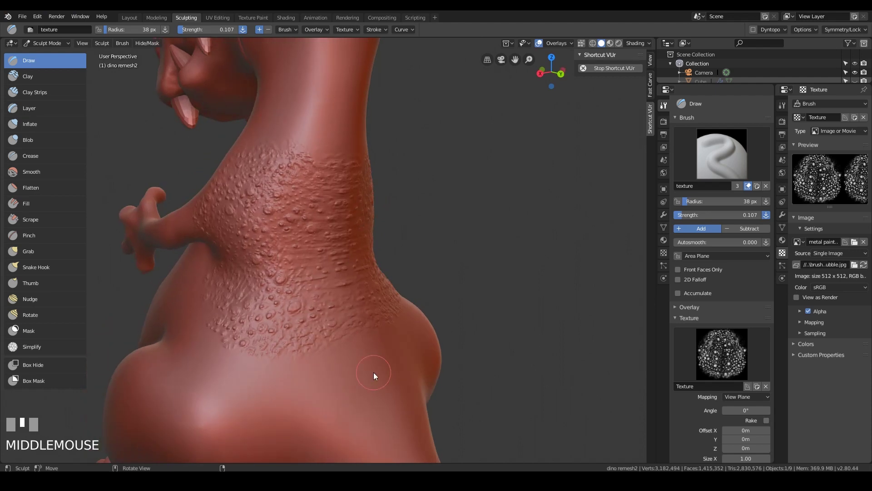
Step: Set the brush texture mapping to Area Plane
{"action": "left_click", "coordinate": [646, 318]}
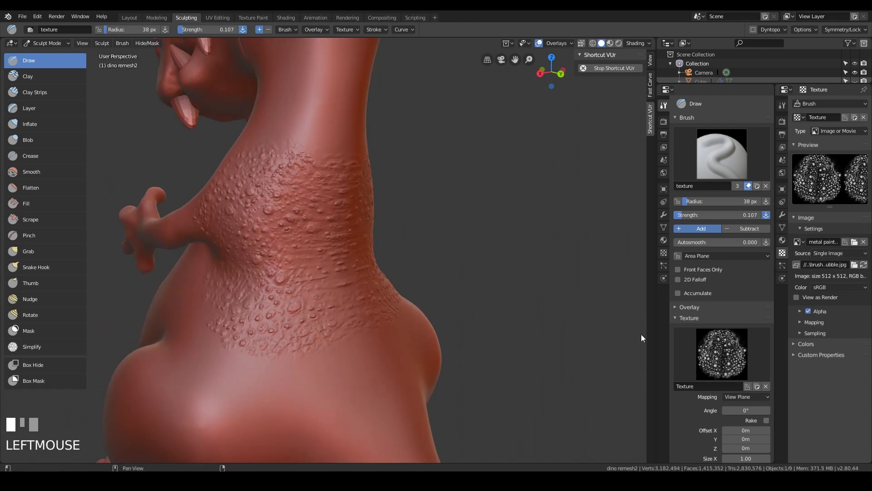
{"action": "scroll", "coordinate": [737, 394], "scroll_direction": "down", "scroll_amount": 5}
{"action": "left_click", "coordinate": [758, 322]}
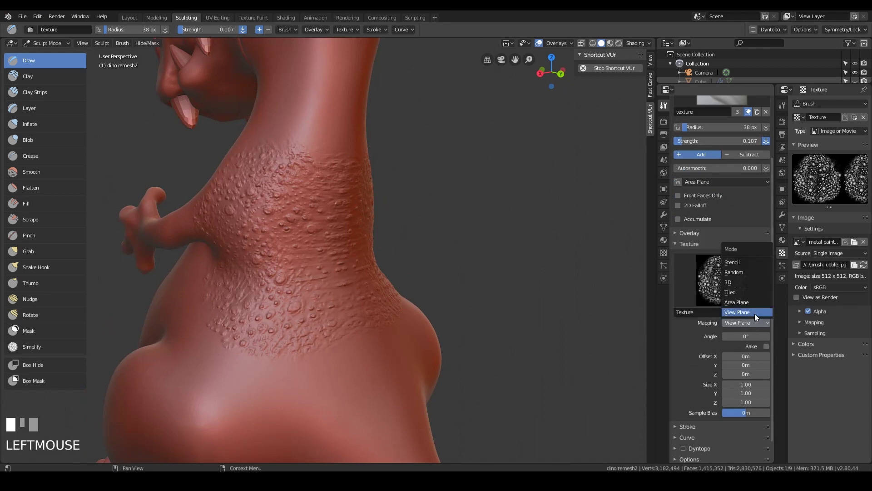
{"action": "left_click", "coordinate": [752, 303]}
{"action": "middle_click_drag", "start_coordinate": [406, 207], "coordinate": [461, 254]}
Step: Undo the neck texture strokes and set brush strength to 0.070
{"action": "key", "text": "ctrl+z"}
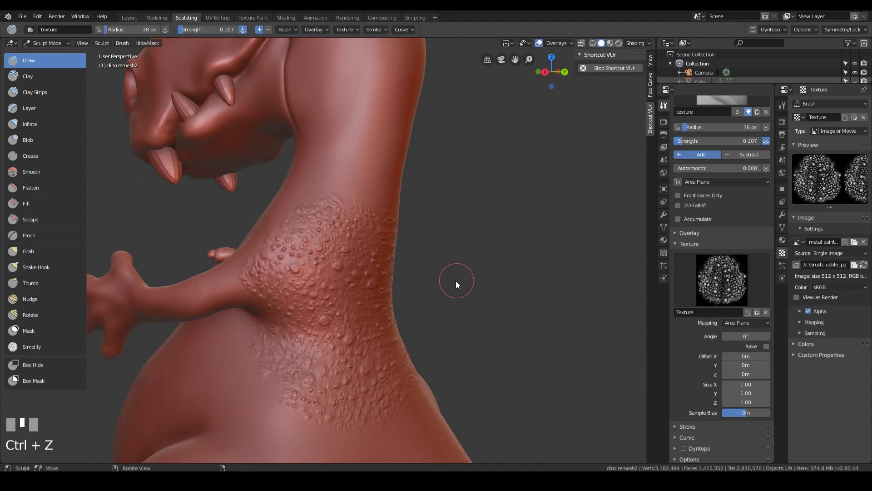
{"action": "middle_click_drag", "start_coordinate": [459, 276], "coordinate": [491, 268]}
{"action": "left_click", "coordinate": [724, 139]}
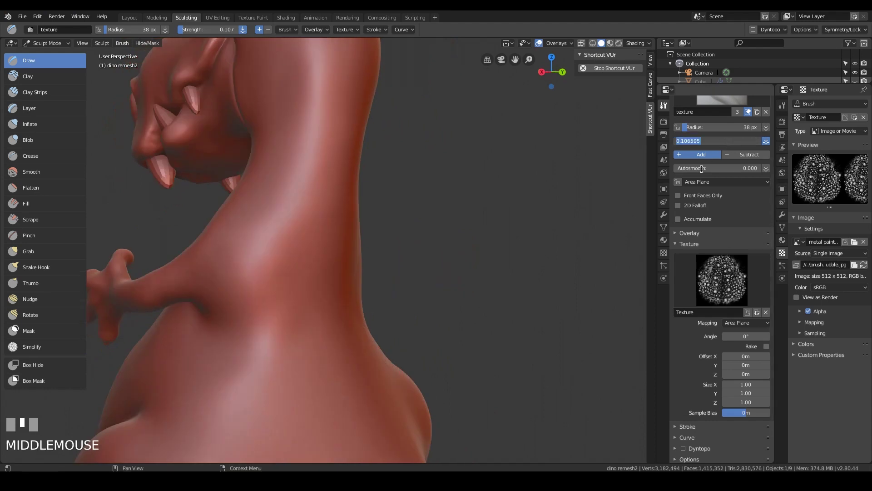
{"action": "type", "text": ".07"}
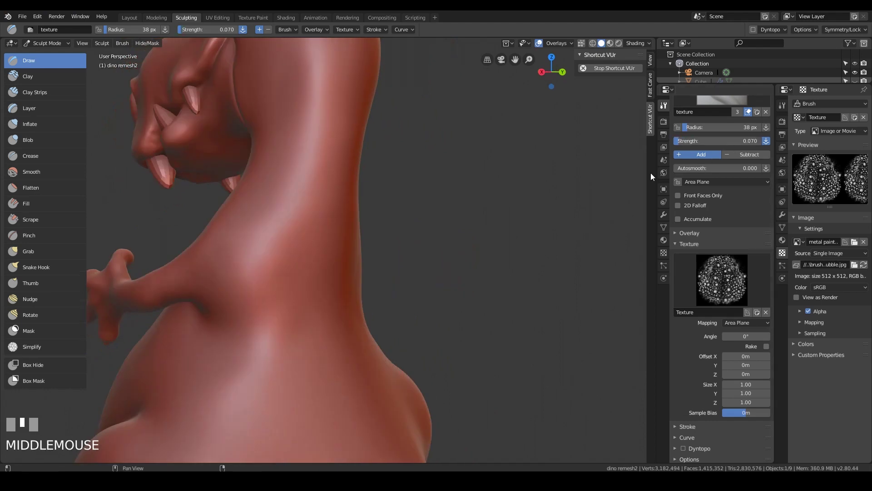
{"action": "key", "text": "Return"}
{"action": "key", "text": "ctrl+z"}
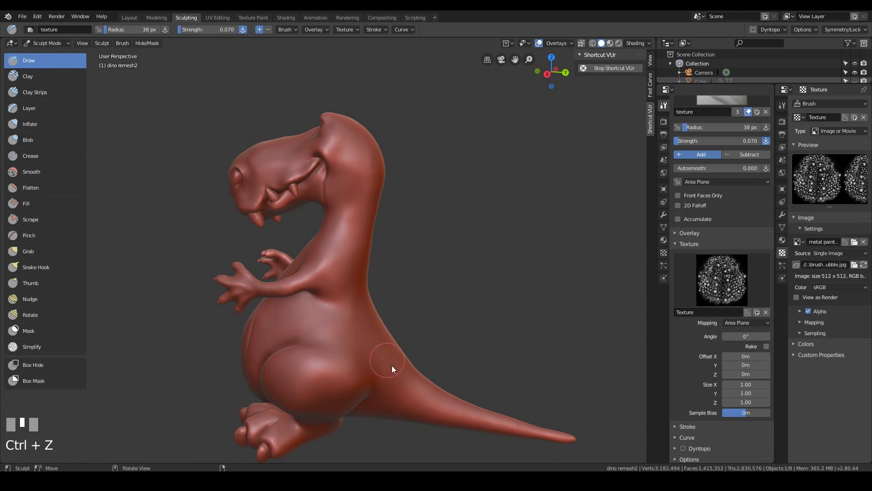
Step: Raise the brush strength to 0.100
{"action": "middle_click_drag", "start_coordinate": [370, 138], "coordinate": [397, 222]}
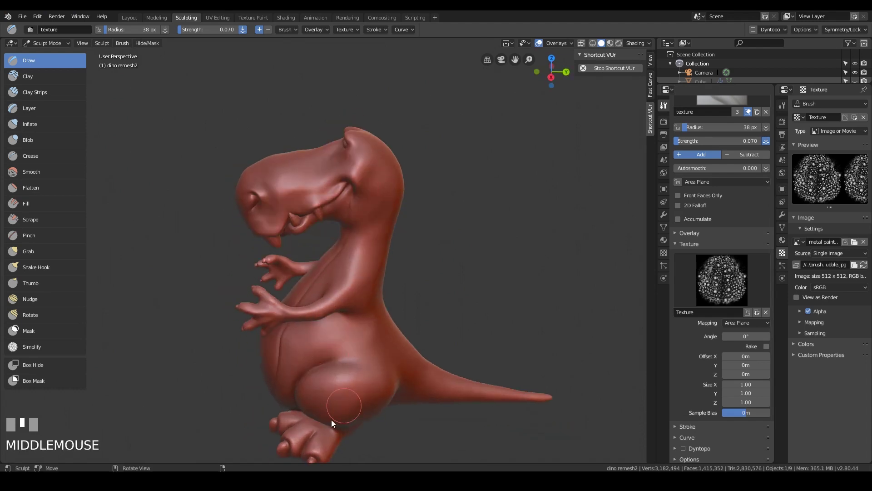
{"action": "mouse_move", "coordinate": [337, 404]}
{"action": "middle_mouse_down"}
{"action": "mouse_move", "coordinate": [390, 350]}
{"action": "mouse_move", "coordinate": [345, 332]}
{"action": "middle_mouse_up"}
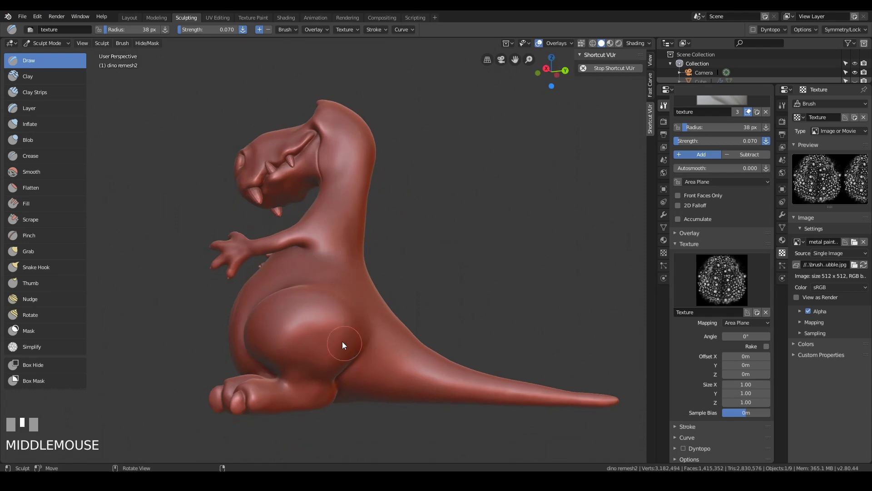
{"action": "middle_click_drag", "start_coordinate": [426, 312], "coordinate": [464, 337]}
{"action": "left_click", "coordinate": [730, 141]}
{"action": "type", "text": "0.1"}
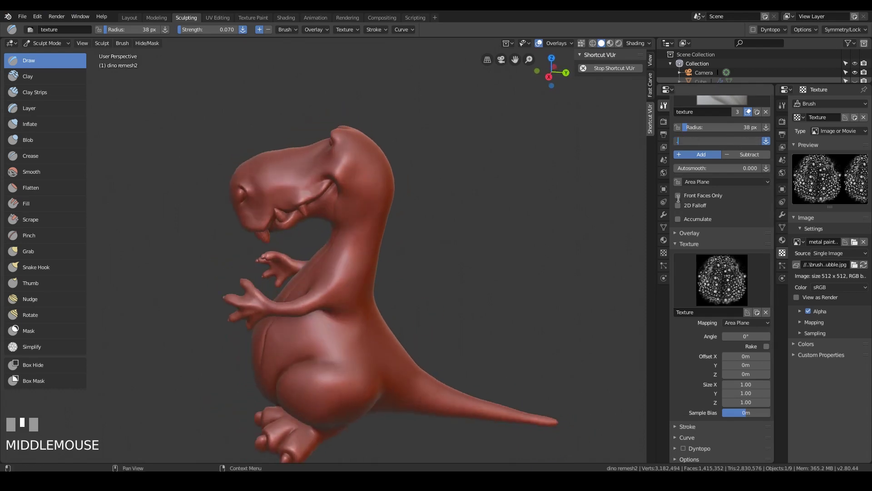
{"action": "key", "text": "Return"}
Step: Test a bumpy texture stroke on the snout, then undo it
{"action": "mouse_move", "coordinate": [471, 240]}
{"action": "middle_mouse_down"}
{"action": "mouse_move", "coordinate": [345, 302]}
{"action": "mouse_move", "coordinate": [424, 296]}
{"action": "mouse_move", "coordinate": [399, 245]}
{"action": "mouse_move", "coordinate": [401, 194]}
{"action": "mouse_move", "coordinate": [448, 266]}
{"action": "mouse_move", "coordinate": [350, 257]}
{"action": "middle_mouse_up"}
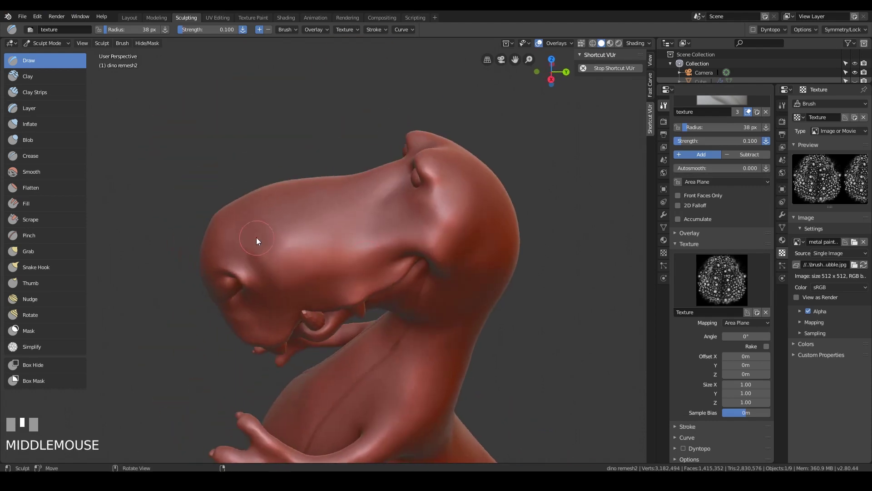
{"action": "left_click_drag", "start_coordinate": [251, 234], "coordinate": [288, 248]}
{"action": "mouse_move", "coordinate": [344, 255]}
{"action": "middle_mouse_down"}
{"action": "mouse_move", "coordinate": [370, 233]}
{"action": "mouse_move", "coordinate": [351, 258]}
{"action": "mouse_move", "coordinate": [323, 227]}
{"action": "middle_mouse_up"}
{"action": "middle_click_drag", "start_coordinate": [326, 260], "coordinate": [503, 248]}
{"action": "key", "text": "ctrl+z"}
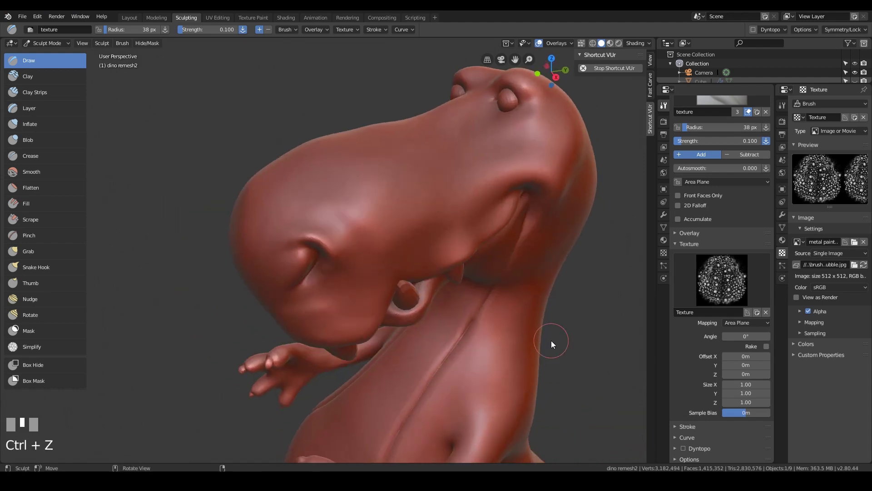
Step: Expand Symmetry/Lock, stamp bumps on the head and snout, then undo the snout strokes
{"action": "scroll", "coordinate": [712, 410], "scroll_direction": "down", "scroll_amount": 2}
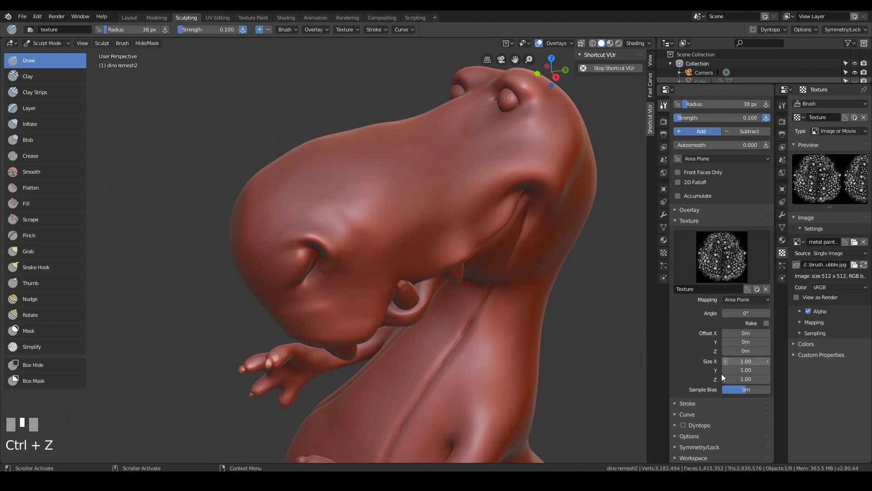
{"action": "left_click", "coordinate": [704, 447]}
{"action": "scroll", "coordinate": [718, 431], "scroll_direction": "down", "scroll_amount": 5}
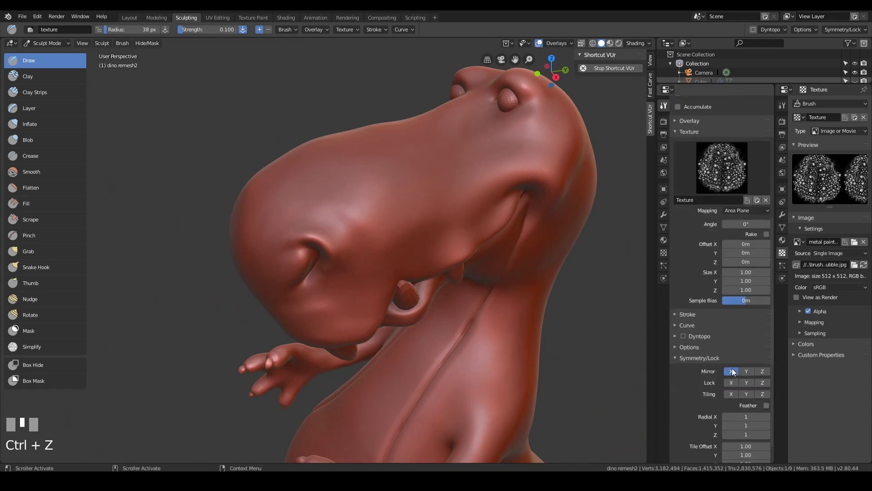
{"action": "middle_click_drag", "start_coordinate": [468, 199], "coordinate": [466, 198]}
{"action": "mouse_move", "coordinate": [464, 197]}
{"action": "left_mouse_down"}
{"action": "mouse_move", "coordinate": [500, 225]}
{"action": "mouse_move", "coordinate": [536, 274]}
{"action": "left_mouse_up"}
{"action": "mouse_move", "coordinate": [536, 271]}
{"action": "middle_mouse_down"}
{"action": "mouse_move", "coordinate": [549, 255]}
{"action": "mouse_move", "coordinate": [426, 217]}
{"action": "middle_mouse_up"}
{"action": "mouse_move", "coordinate": [425, 216]}
{"action": "left_mouse_down"}
{"action": "mouse_move", "coordinate": [481, 220]}
{"action": "mouse_move", "coordinate": [503, 234]}
{"action": "left_mouse_up"}
{"action": "middle_click_drag", "start_coordinate": [502, 233], "coordinate": [476, 221]}
{"action": "mouse_move", "coordinate": [520, 249]}
{"action": "middle_mouse_down"}
{"action": "mouse_move", "coordinate": [466, 294]}
{"action": "mouse_move", "coordinate": [444, 280]}
{"action": "mouse_move", "coordinate": [434, 288]}
{"action": "mouse_move", "coordinate": [474, 299]}
{"action": "middle_mouse_up"}
{"action": "key", "text": "ctrl+z"}
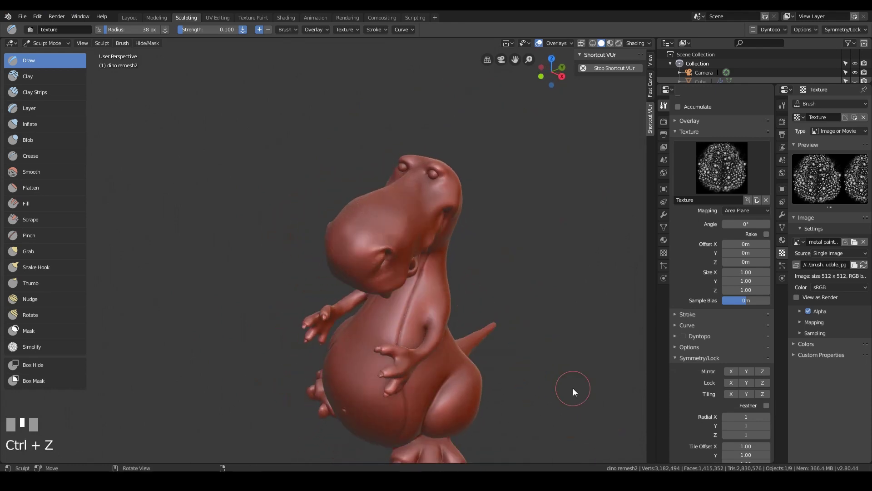
Step: Show the brush falloff curve and stamp a bumpy texture across the head
{"action": "scroll", "coordinate": [737, 315], "scroll_direction": "down", "scroll_amount": 1}
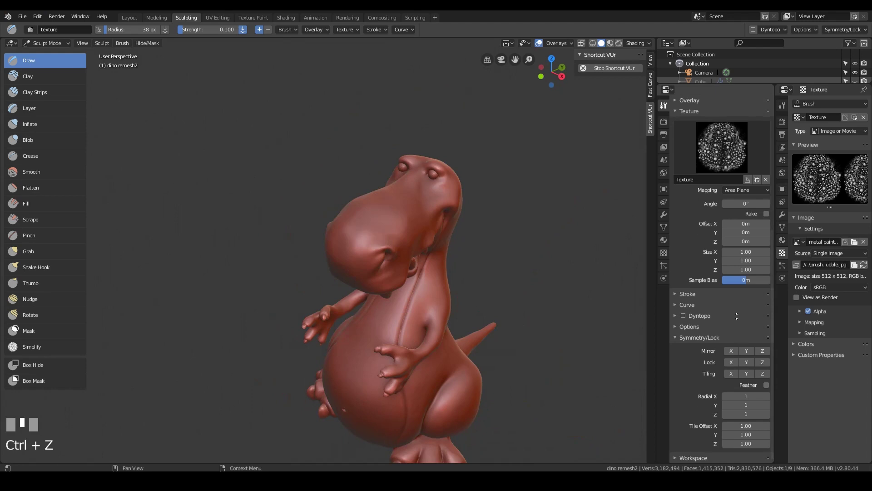
{"action": "left_click", "coordinate": [687, 304]}
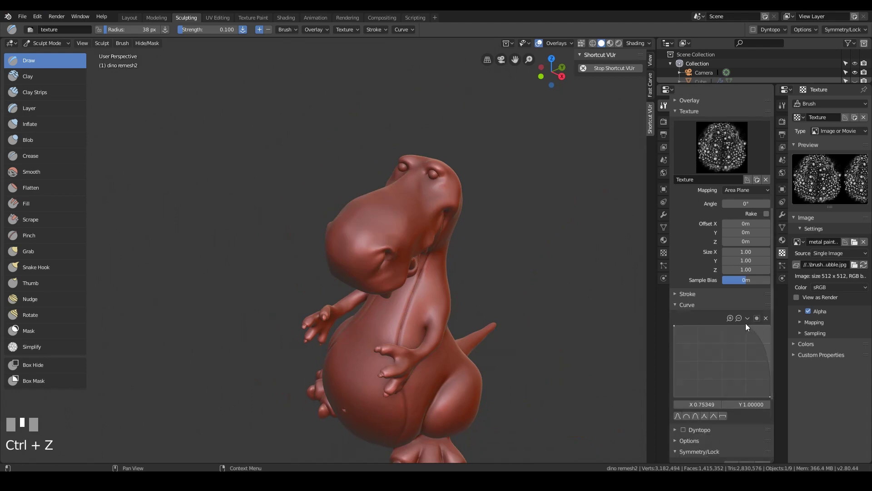
{"action": "mouse_move", "coordinate": [432, 229]}
{"action": "middle_mouse_down"}
{"action": "mouse_move", "coordinate": [408, 243]}
{"action": "mouse_move", "coordinate": [448, 231]}
{"action": "middle_mouse_up"}
{"action": "left_click_drag", "start_coordinate": [425, 227], "coordinate": [495, 272]}
Step: Stamp bumps across the upper head, redoing and undoing a snout texture stroke
{"action": "mouse_move", "coordinate": [493, 269]}
{"action": "middle_mouse_down"}
{"action": "mouse_move", "coordinate": [497, 251]}
{"action": "mouse_move", "coordinate": [432, 210]}
{"action": "middle_mouse_up"}
{"action": "left_click_drag", "start_coordinate": [434, 216], "coordinate": [516, 253]}
{"action": "mouse_move", "coordinate": [516, 253]}
{"action": "middle_mouse_down"}
{"action": "mouse_move", "coordinate": [491, 266]}
{"action": "mouse_move", "coordinate": [490, 259]}
{"action": "middle_mouse_up"}
{"action": "key", "text": "ctrl+z"}
{"action": "left_click_drag", "start_coordinate": [428, 196], "coordinate": [508, 253]}
{"action": "mouse_move", "coordinate": [509, 254]}
{"action": "middle_mouse_down"}
{"action": "mouse_move", "coordinate": [544, 249]}
{"action": "mouse_move", "coordinate": [512, 226]}
{"action": "mouse_move", "coordinate": [406, 215]}
{"action": "mouse_move", "coordinate": [495, 230]}
{"action": "mouse_move", "coordinate": [436, 275]}
{"action": "middle_mouse_up"}
{"action": "left_click_drag", "start_coordinate": [422, 262], "coordinate": [500, 311]}
{"action": "key", "text": "ctrl+z"}
Step: Stamp a new texture patch on the snout, then smooth the snout and cheek
{"action": "mouse_move", "coordinate": [500, 311]}
{"action": "middle_mouse_down"}
{"action": "mouse_move", "coordinate": [476, 296]}
{"action": "mouse_move", "coordinate": [450, 219]}
{"action": "middle_mouse_up"}
{"action": "mouse_move", "coordinate": [450, 219]}
{"action": "left_mouse_down", "text": "shift"}
{"action": "mouse_move", "coordinate": [413, 246]}
{"action": "mouse_move", "coordinate": [341, 241]}
{"action": "left_mouse_up", "text": "shift"}
{"action": "left_click_drag", "start_coordinate": [502, 230], "coordinate": [502, 230], "text": "shift"}
{"action": "middle_click_drag", "start_coordinate": [502, 230], "coordinate": [364, 216]}
{"action": "mouse_move", "coordinate": [364, 216]}
{"action": "left_mouse_down", "text": "shift"}
{"action": "mouse_move", "coordinate": [360, 241]}
{"action": "mouse_move", "coordinate": [360, 216]}
{"action": "mouse_move", "coordinate": [369, 205]}
{"action": "mouse_move", "coordinate": [383, 211]}
{"action": "mouse_move", "coordinate": [377, 243]}
{"action": "mouse_move", "coordinate": [396, 279]}
{"action": "mouse_move", "coordinate": [391, 258]}
{"action": "left_mouse_up", "text": "shift"}
{"action": "left_click_drag", "start_coordinate": [444, 238], "coordinate": [517, 222], "text": "shift"}
{"action": "middle_click_drag", "start_coordinate": [517, 223], "coordinate": [469, 179]}
{"action": "mouse_move", "coordinate": [470, 179]}
{"action": "left_mouse_down", "text": "shift"}
{"action": "mouse_move", "coordinate": [462, 152]}
{"action": "mouse_move", "coordinate": [489, 190]}
{"action": "left_mouse_up", "text": "shift"}
{"action": "mouse_move", "coordinate": [489, 190]}
{"action": "middle_mouse_down"}
{"action": "mouse_move", "coordinate": [512, 201]}
{"action": "mouse_move", "coordinate": [566, 189]}
{"action": "mouse_move", "coordinate": [533, 156]}
{"action": "mouse_move", "coordinate": [455, 179]}
{"action": "mouse_move", "coordinate": [387, 186]}
{"action": "mouse_move", "coordinate": [409, 189]}
{"action": "mouse_move", "coordinate": [303, 197]}
{"action": "middle_mouse_up"}
Step: Stamp bumps over the head, neck and lower body
{"action": "mouse_move", "coordinate": [310, 181]}
{"action": "left_mouse_down"}
{"action": "mouse_move", "coordinate": [339, 195]}
{"action": "mouse_move", "coordinate": [370, 239]}
{"action": "left_mouse_up"}
{"action": "middle_click_drag", "start_coordinate": [371, 239], "coordinate": [306, 209]}
{"action": "mouse_move", "coordinate": [305, 210]}
{"action": "left_mouse_down"}
{"action": "mouse_move", "coordinate": [364, 252]}
{"action": "mouse_move", "coordinate": [391, 217]}
{"action": "mouse_move", "coordinate": [396, 173]}
{"action": "mouse_move", "coordinate": [386, 168]}
{"action": "left_mouse_up"}
{"action": "middle_click_drag", "start_coordinate": [386, 168], "coordinate": [382, 171]}
{"action": "mouse_move", "coordinate": [307, 248]}
{"action": "left_mouse_down"}
{"action": "mouse_move", "coordinate": [373, 261]}
{"action": "mouse_move", "coordinate": [412, 220]}
{"action": "left_mouse_up"}
{"action": "middle_click_drag", "start_coordinate": [412, 220], "coordinate": [357, 244], "text": "shift"}
{"action": "mouse_move", "coordinate": [341, 268]}
{"action": "left_mouse_down"}
{"action": "mouse_move", "coordinate": [445, 279]}
{"action": "mouse_move", "coordinate": [445, 326]}
{"action": "mouse_move", "coordinate": [432, 328]}
{"action": "left_mouse_up"}
Step: Add more bump patches along the side and top of the neck
{"action": "middle_click_drag", "start_coordinate": [453, 309], "coordinate": [410, 230], "text": "shift"}
{"action": "left_click_drag", "start_coordinate": [348, 241], "coordinate": [405, 332]}
{"action": "mouse_move", "coordinate": [404, 332]}
{"action": "middle_mouse_down"}
{"action": "mouse_move", "coordinate": [402, 249]}
{"action": "mouse_move", "coordinate": [378, 266]}
{"action": "mouse_move", "coordinate": [350, 232]}
{"action": "middle_mouse_up"}
{"action": "left_click_drag", "start_coordinate": [350, 233], "coordinate": [374, 291]}
{"action": "left_click_drag", "start_coordinate": [351, 341], "coordinate": [382, 412]}
{"action": "mouse_move", "coordinate": [382, 413]}
{"action": "middle_mouse_down"}
{"action": "mouse_move", "coordinate": [415, 238]}
{"action": "mouse_move", "coordinate": [351, 354]}
{"action": "middle_mouse_up"}
{"action": "left_click_drag", "start_coordinate": [351, 355], "coordinate": [421, 328]}
{"action": "mouse_move", "coordinate": [445, 214]}
{"action": "middle_mouse_down"}
{"action": "mouse_move", "coordinate": [494, 307]}
{"action": "mouse_move", "coordinate": [450, 244]}
{"action": "mouse_move", "coordinate": [468, 318]}
{"action": "mouse_move", "coordinate": [410, 258]}
{"action": "mouse_move", "coordinate": [347, 302]}
{"action": "mouse_move", "coordinate": [349, 171]}
{"action": "middle_mouse_up"}
Step: Smooth the bumps along the back, front and lower part of the neck
{"action": "scroll", "coordinate": [343, 294], "scroll_direction": "up", "scroll_amount": 5}
{"action": "left_click_drag", "start_coordinate": [328, 159], "coordinate": [323, 217], "text": "shift"}
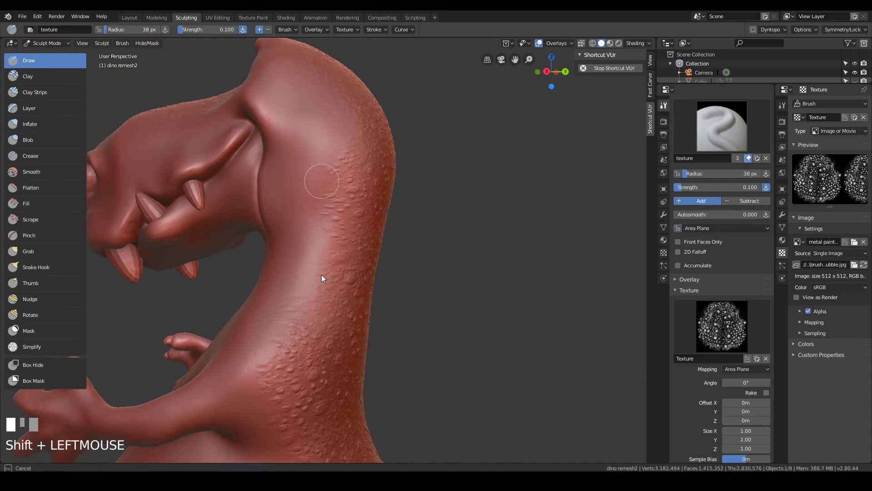
{"action": "left_click_drag", "start_coordinate": [321, 281], "coordinate": [313, 296], "text": "shift"}
{"action": "left_click_drag", "start_coordinate": [420, 300], "coordinate": [417, 300], "text": "shift"}
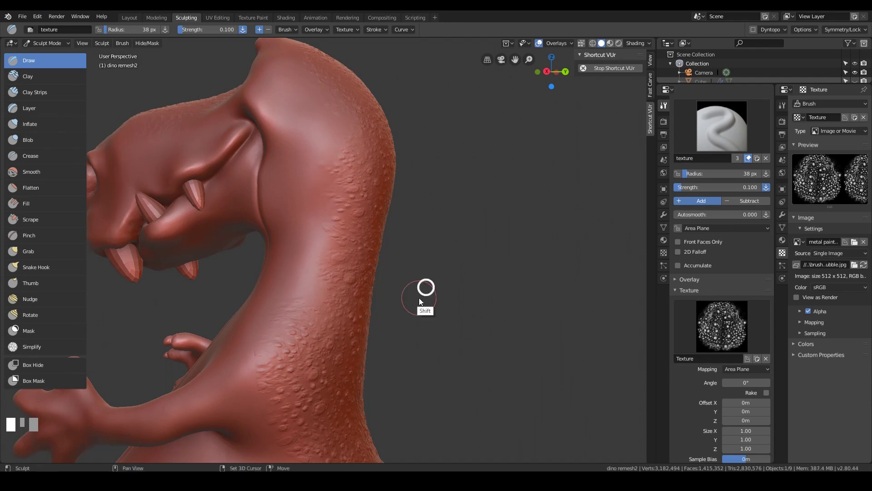
{"action": "mouse_move", "coordinate": [450, 263]}
{"action": "middle_mouse_down", "text": "shift"}
{"action": "mouse_move", "coordinate": [437, 263]}
{"action": "mouse_move", "coordinate": [500, 209]}
{"action": "middle_mouse_up", "text": "shift"}
{"action": "left_click_drag", "start_coordinate": [359, 252], "coordinate": [333, 324], "text": "shift"}
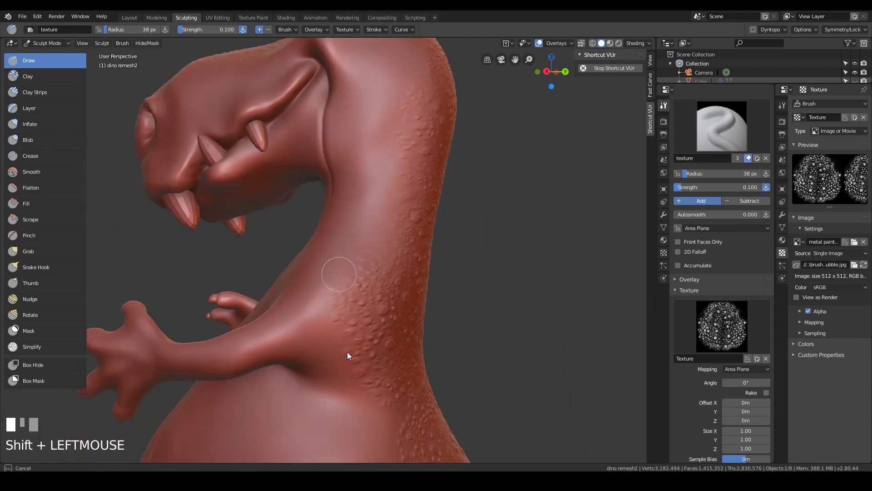
{"action": "left_click_drag", "start_coordinate": [354, 366], "coordinate": [376, 396], "text": "shift"}
{"action": "left_click_drag", "start_coordinate": [453, 330], "coordinate": [451, 318], "text": "shift"}
{"action": "middle_click_drag", "start_coordinate": [512, 244], "coordinate": [375, 236], "text": "shift"}
{"action": "mouse_move", "coordinate": [377, 238]}
{"action": "left_mouse_down", "text": "shift"}
{"action": "mouse_move", "coordinate": [409, 342]}
{"action": "mouse_move", "coordinate": [429, 376]}
{"action": "mouse_move", "coordinate": [464, 375]}
{"action": "left_mouse_up", "text": "shift"}
Step: From the dinosaur's other side, smooth the texture on the body and neck
{"action": "left_click_drag", "start_coordinate": [493, 300], "coordinate": [483, 307], "text": "shift"}
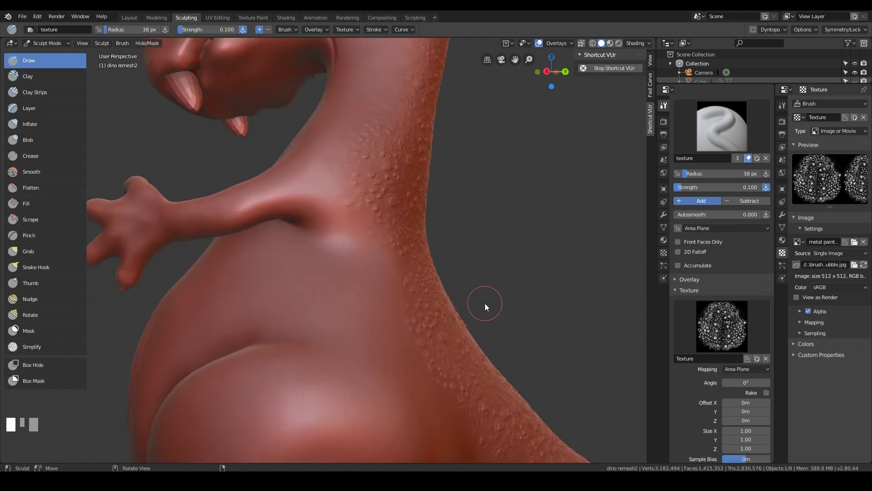
{"action": "middle_click_drag", "start_coordinate": [486, 301], "coordinate": [373, 294]}
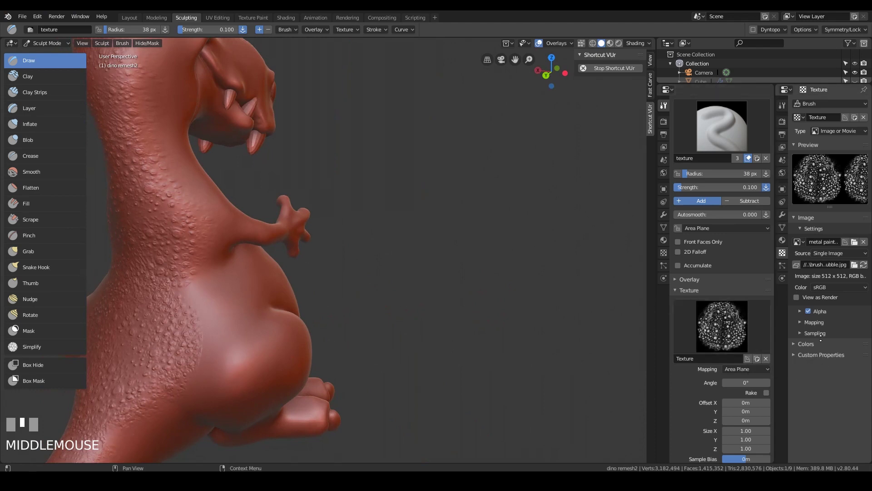
{"action": "scroll", "coordinate": [726, 328], "scroll_direction": "down", "scroll_amount": 15}
{"action": "middle_click_drag", "start_coordinate": [248, 283], "coordinate": [209, 223]}
{"action": "left_click_drag", "start_coordinate": [209, 222], "coordinate": [209, 250], "text": "shift"}
{"action": "mouse_move", "coordinate": [209, 150]}
{"action": "middle_mouse_down", "text": "shift"}
{"action": "mouse_move", "coordinate": [222, 170]}
{"action": "mouse_move", "coordinate": [187, 182]}
{"action": "middle_mouse_up", "text": "shift"}
{"action": "mouse_move", "coordinate": [187, 181]}
{"action": "left_mouse_down", "text": "shift"}
{"action": "mouse_move", "coordinate": [203, 202]}
{"action": "mouse_move", "coordinate": [187, 225]}
{"action": "mouse_move", "coordinate": [218, 266]}
{"action": "left_mouse_up", "text": "shift"}
Step: Smooth remaining bump patches down the neck toward the belly and near the neck
{"action": "middle_click_drag", "start_coordinate": [254, 285], "coordinate": [254, 241]}
{"action": "left_click_drag", "start_coordinate": [253, 263], "coordinate": [246, 330], "text": "shift"}
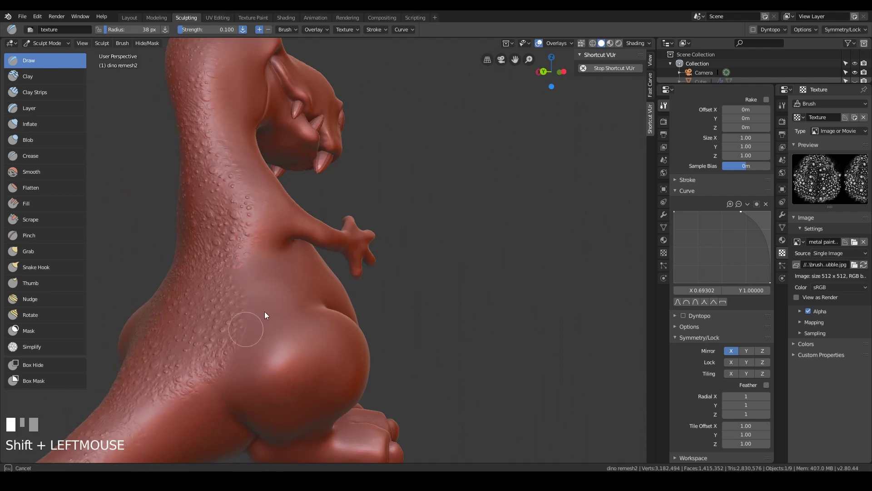
{"action": "mouse_move", "coordinate": [276, 301]}
{"action": "middle_mouse_down"}
{"action": "mouse_move", "coordinate": [298, 309]}
{"action": "mouse_move", "coordinate": [287, 269]}
{"action": "middle_mouse_up"}
{"action": "mouse_move", "coordinate": [288, 269]}
{"action": "left_mouse_down", "text": "shift"}
{"action": "mouse_move", "coordinate": [283, 309]}
{"action": "mouse_move", "coordinate": [274, 308]}
{"action": "mouse_move", "coordinate": [258, 343]}
{"action": "mouse_move", "coordinate": [286, 328]}
{"action": "left_mouse_up", "text": "shift"}
{"action": "mouse_move", "coordinate": [307, 308]}
{"action": "middle_mouse_down"}
{"action": "mouse_move", "coordinate": [351, 317]}
{"action": "mouse_move", "coordinate": [320, 197]}
{"action": "middle_mouse_up"}
{"action": "mouse_move", "coordinate": [320, 197]}
{"action": "left_mouse_down", "text": "shift"}
{"action": "mouse_move", "coordinate": [403, 142]}
{"action": "mouse_move", "coordinate": [422, 191]}
{"action": "left_mouse_up", "text": "shift"}
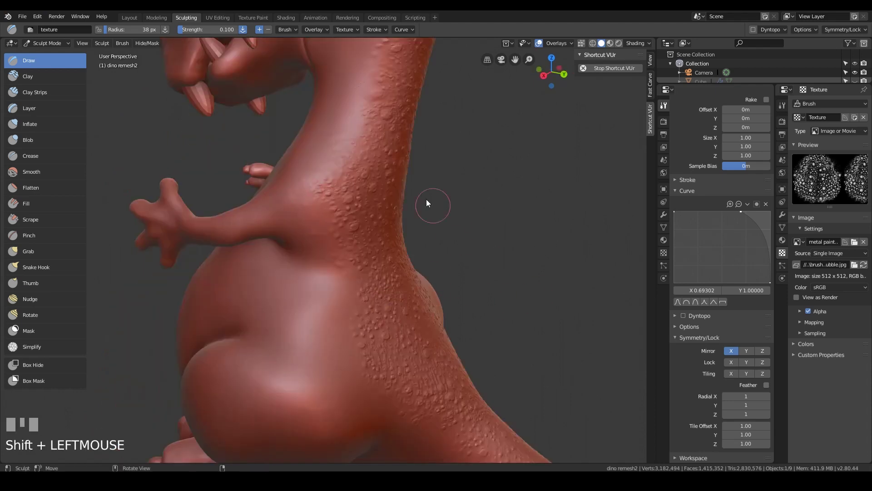
{"action": "middle_click_drag", "start_coordinate": [396, 152], "coordinate": [609, 203], "text": "shift"}
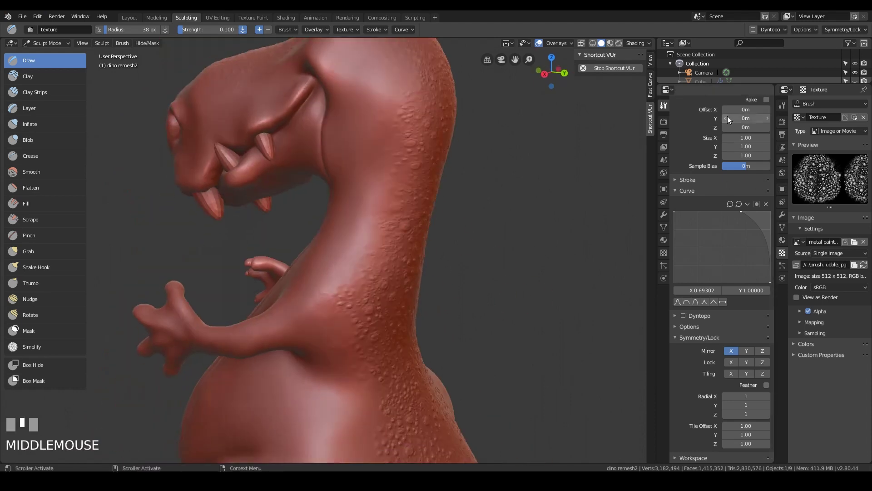
Step: Try a texture brush strength of 0.700 on the neck, then undo the overly strong dab
{"action": "scroll", "coordinate": [740, 184], "scroll_direction": "up", "scroll_amount": 15}
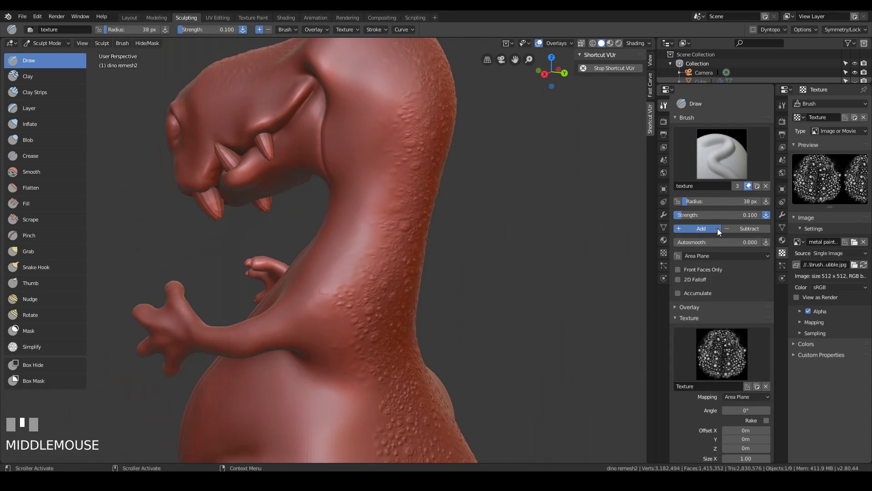
{"action": "left_click", "coordinate": [725, 215]}
{"action": "key", "text": "BackSpace"}
{"action": "type", "text": ".7"}
{"action": "key", "text": "Return"}
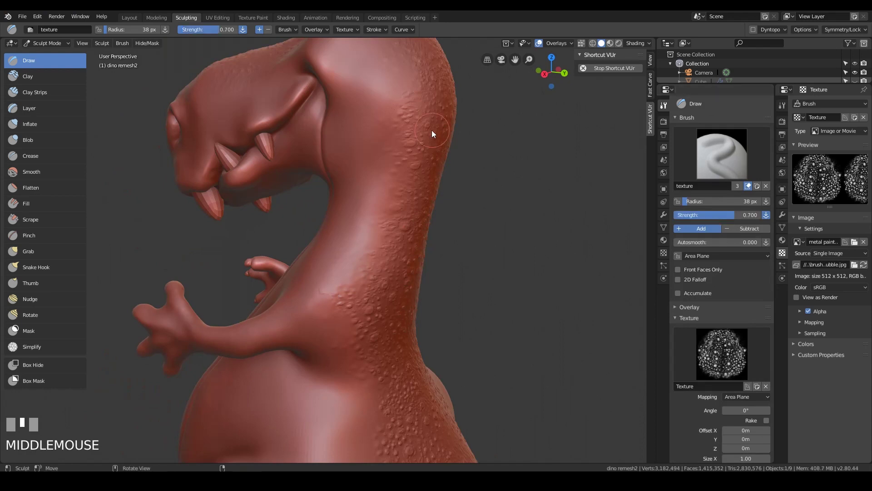
{"action": "middle_click_drag", "start_coordinate": [431, 140], "coordinate": [402, 222], "text": "shift"}
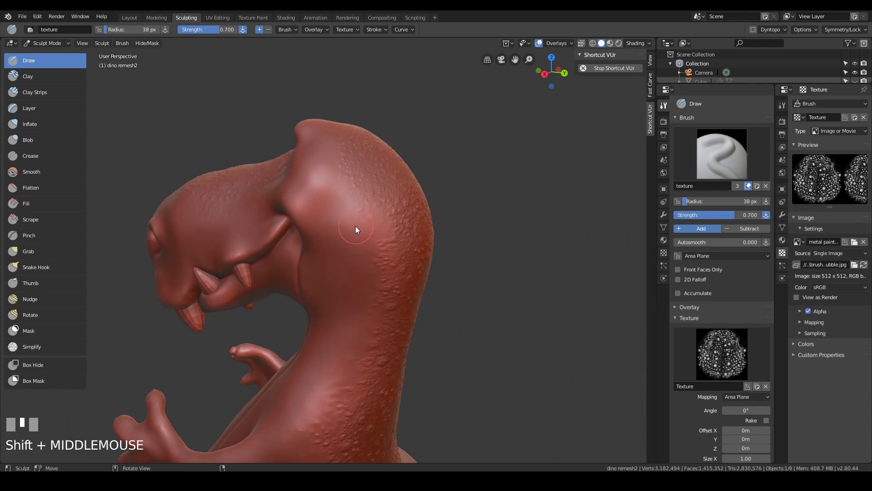
{"action": "left_click_drag", "start_coordinate": [355, 228], "coordinate": [377, 247]}
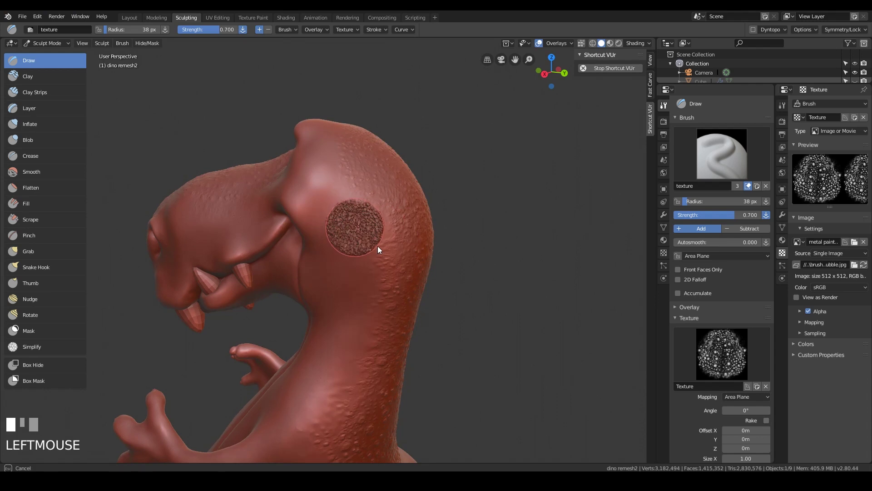
{"action": "key", "text": "ctrl+z"}
Step: Set the brush strength to 0.070 and add subtle bumps across the neck
{"action": "left_click", "coordinate": [736, 215]}
{"action": "type", "text": "0.07"}
{"action": "key", "text": "Return"}
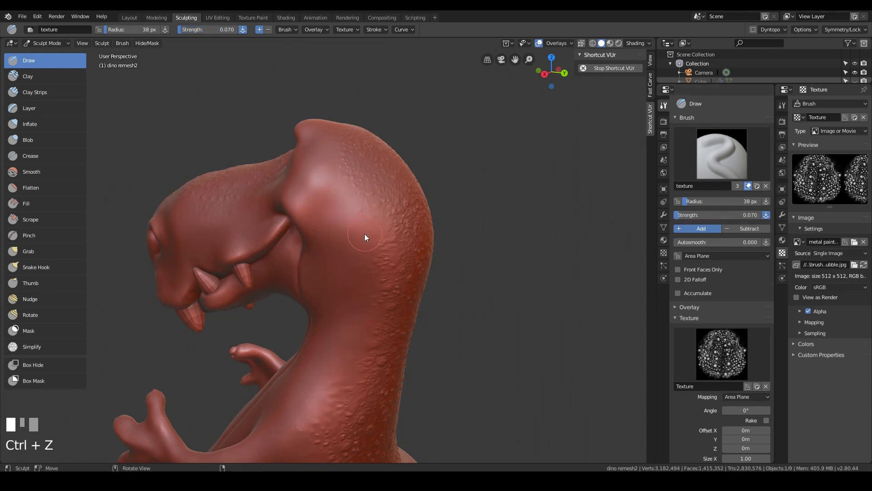
{"action": "left_click_drag", "start_coordinate": [358, 231], "coordinate": [383, 286]}
{"action": "mouse_move", "coordinate": [370, 275]}
{"action": "middle_mouse_down"}
{"action": "mouse_move", "coordinate": [358, 258]}
{"action": "mouse_move", "coordinate": [435, 265]}
{"action": "mouse_move", "coordinate": [430, 255]}
{"action": "middle_mouse_up"}
{"action": "left_click", "coordinate": [430, 263]}
{"action": "left_click", "coordinate": [454, 294]}
{"action": "mouse_move", "coordinate": [454, 295]}
{"action": "middle_mouse_down", "text": "shift"}
{"action": "mouse_move", "coordinate": [458, 267]}
{"action": "mouse_move", "coordinate": [413, 244]}
{"action": "middle_mouse_up", "text": "shift"}
{"action": "left_click", "coordinate": [451, 321]}
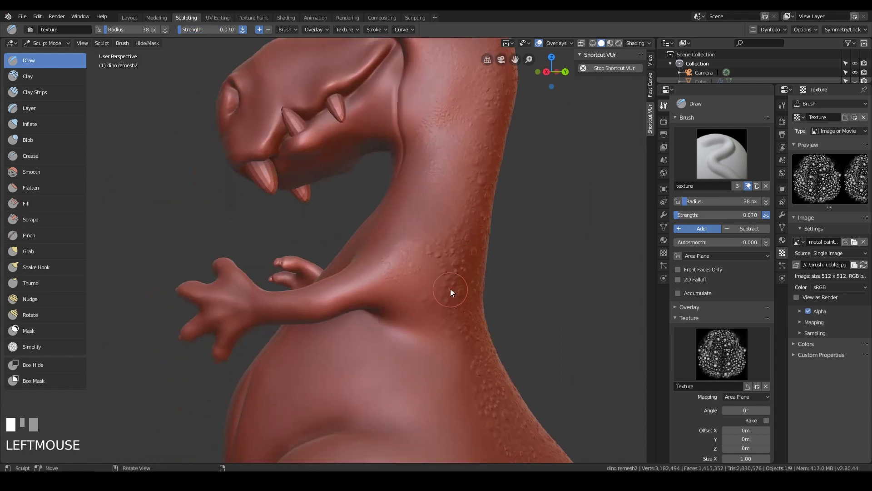
Step: Raise the strength slightly to 0.108 and lay bumpy texture across the belly
{"action": "middle_click_drag", "start_coordinate": [452, 288], "coordinate": [477, 286]}
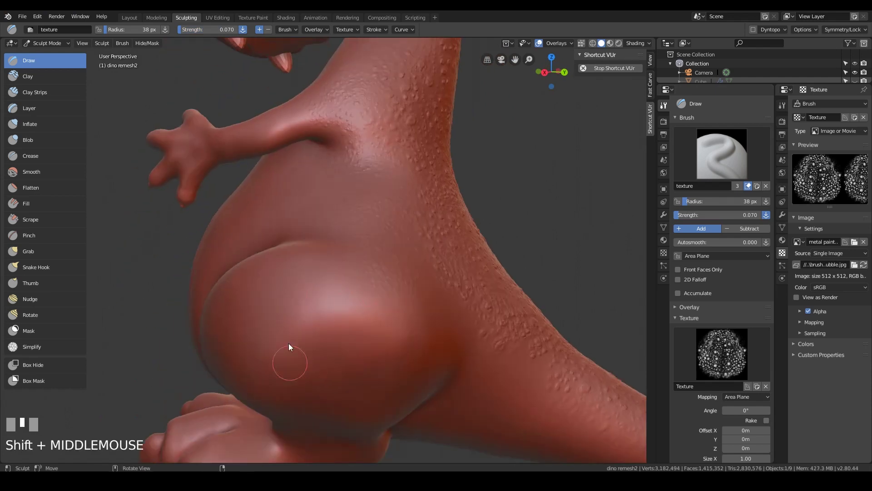
{"action": "middle_click_drag", "start_coordinate": [410, 321], "coordinate": [436, 296]}
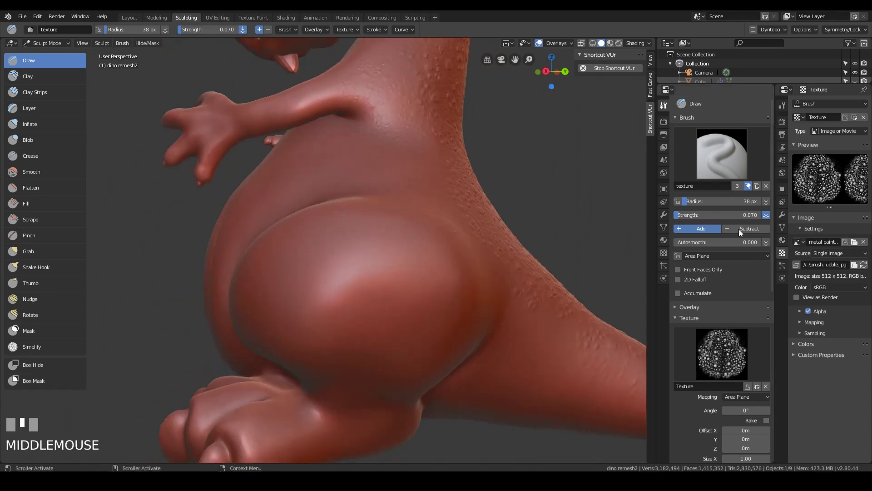
{"action": "left_click_drag", "start_coordinate": [691, 214], "coordinate": [695, 214]}
{"action": "mouse_move", "coordinate": [391, 282]}
{"action": "middle_mouse_down", "text": "ctrl"}
{"action": "mouse_move", "coordinate": [383, 313]}
{"action": "mouse_move", "coordinate": [363, 318]}
{"action": "middle_mouse_up", "text": "ctrl"}
{"action": "mouse_move", "coordinate": [363, 318]}
{"action": "left_mouse_down"}
{"action": "mouse_move", "coordinate": [446, 336]}
{"action": "mouse_move", "coordinate": [479, 327]}
{"action": "mouse_move", "coordinate": [498, 302]}
{"action": "left_mouse_up"}
{"action": "mouse_move", "coordinate": [498, 302]}
{"action": "middle_mouse_down"}
{"action": "mouse_move", "coordinate": [613, 298]}
{"action": "mouse_move", "coordinate": [450, 312]}
{"action": "mouse_move", "coordinate": [495, 304]}
{"action": "middle_mouse_up"}
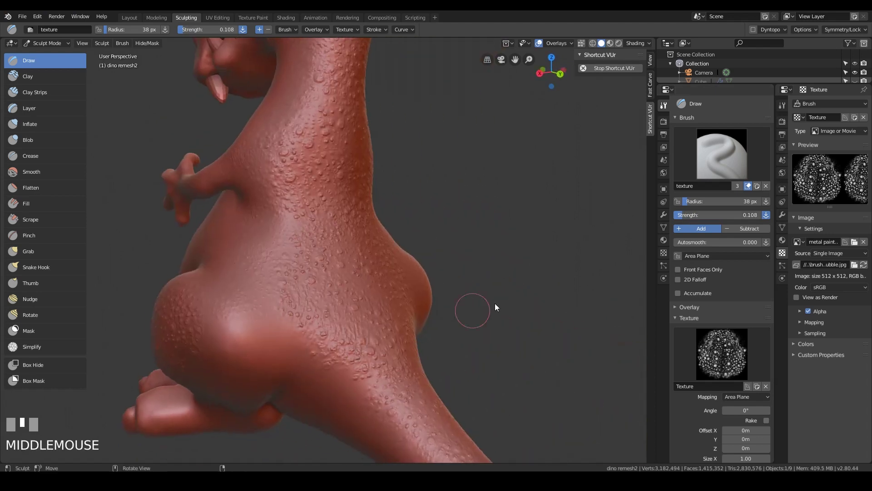
Step: Return the brush strength to 0.070 and bring the body and arm into view
{"action": "left_click", "coordinate": [729, 215]}
{"action": "key", "text": "BackSpace"}
{"action": "type", "text": ".07"}
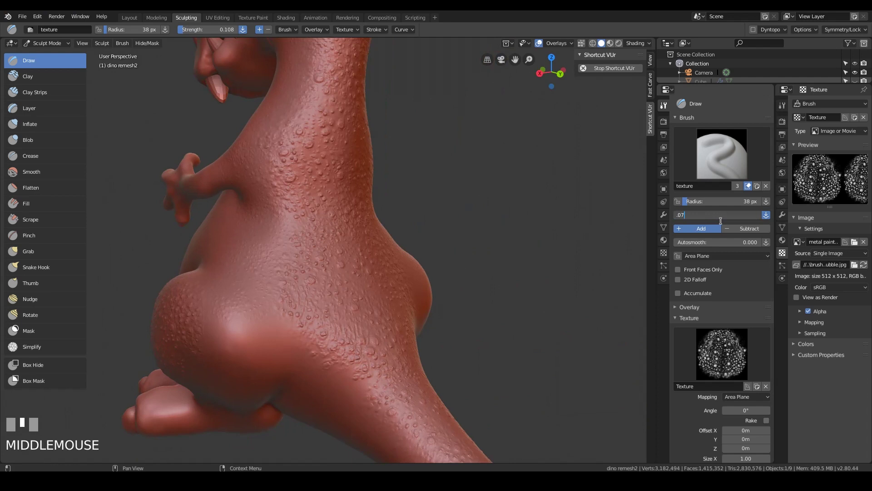
{"action": "key", "text": "Return"}
{"action": "middle_click_drag", "start_coordinate": [331, 326], "coordinate": [294, 278]}
{"action": "left_click_drag", "start_coordinate": [294, 278], "coordinate": [477, 291]}
{"action": "middle_click_drag", "start_coordinate": [478, 291], "coordinate": [412, 302], "text": "shift"}
{"action": "left_click_drag", "start_coordinate": [413, 303], "coordinate": [552, 337]}
{"action": "middle_click_drag", "start_coordinate": [551, 337], "coordinate": [444, 250]}
Step: Stamp bumpy texture onto the belly and lower body
{"action": "middle_click_drag", "start_coordinate": [717, 468], "coordinate": [392, 214], "text": "shift"}
{"action": "left_click_drag", "start_coordinate": [392, 214], "coordinate": [356, 321]}
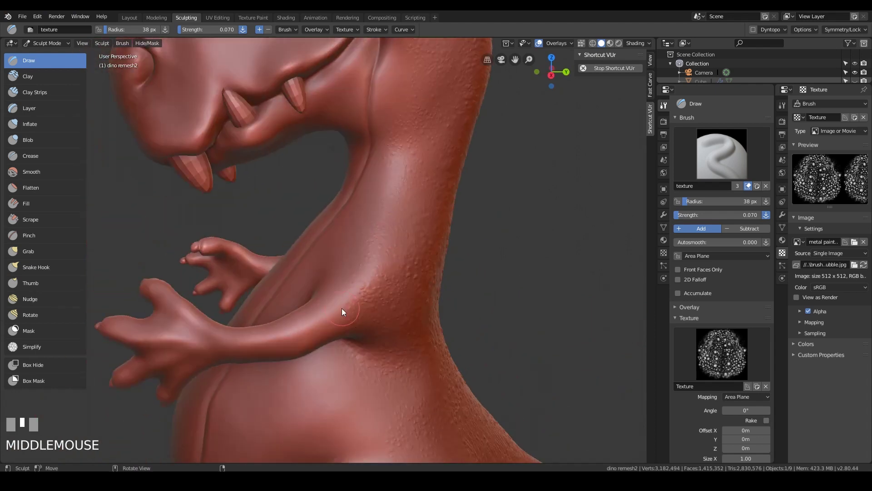
{"action": "middle_click_drag", "start_coordinate": [355, 320], "coordinate": [399, 276]}
{"action": "left_click_drag", "start_coordinate": [399, 277], "coordinate": [469, 327]}
{"action": "middle_click_drag", "start_coordinate": [469, 327], "coordinate": [326, 255], "text": "shift"}
{"action": "left_click_drag", "start_coordinate": [326, 254], "coordinate": [452, 205]}
{"action": "mouse_move", "coordinate": [452, 204]}
{"action": "middle_mouse_down"}
{"action": "mouse_move", "coordinate": [511, 210]}
{"action": "mouse_move", "coordinate": [487, 198]}
{"action": "mouse_move", "coordinate": [432, 201]}
{"action": "mouse_move", "coordinate": [370, 259]}
{"action": "middle_mouse_up"}
{"action": "left_click", "coordinate": [484, 204]}
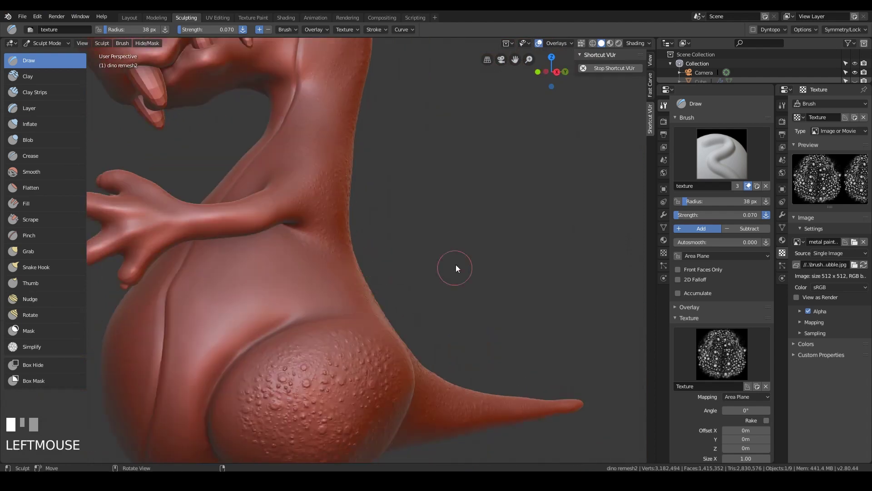
{"action": "mouse_move", "coordinate": [462, 248]}
{"action": "left_mouse_down"}
{"action": "mouse_move", "coordinate": [335, 308]}
{"action": "mouse_move", "coordinate": [358, 364]}
{"action": "mouse_move", "coordinate": [345, 377]}
{"action": "left_mouse_up"}
{"action": "mouse_move", "coordinate": [306, 399]}
{"action": "middle_mouse_down"}
{"action": "mouse_move", "coordinate": [370, 263]}
{"action": "mouse_move", "coordinate": [333, 376]}
{"action": "mouse_move", "coordinate": [378, 360]}
{"action": "middle_mouse_up"}
{"action": "left_click", "coordinate": [333, 376]}
{"action": "left_click", "coordinate": [378, 359]}
Step: Stamp bumpy texture onto the neck, then undo the last stroke
{"action": "left_click_drag", "start_coordinate": [377, 360], "coordinate": [381, 349]}
{"action": "mouse_move", "coordinate": [397, 261]}
{"action": "middle_mouse_down"}
{"action": "mouse_move", "coordinate": [314, 294]}
{"action": "mouse_move", "coordinate": [350, 306]}
{"action": "mouse_move", "coordinate": [459, 296]}
{"action": "mouse_move", "coordinate": [361, 284]}
{"action": "mouse_move", "coordinate": [347, 302]}
{"action": "mouse_move", "coordinate": [318, 267]}
{"action": "middle_mouse_up"}
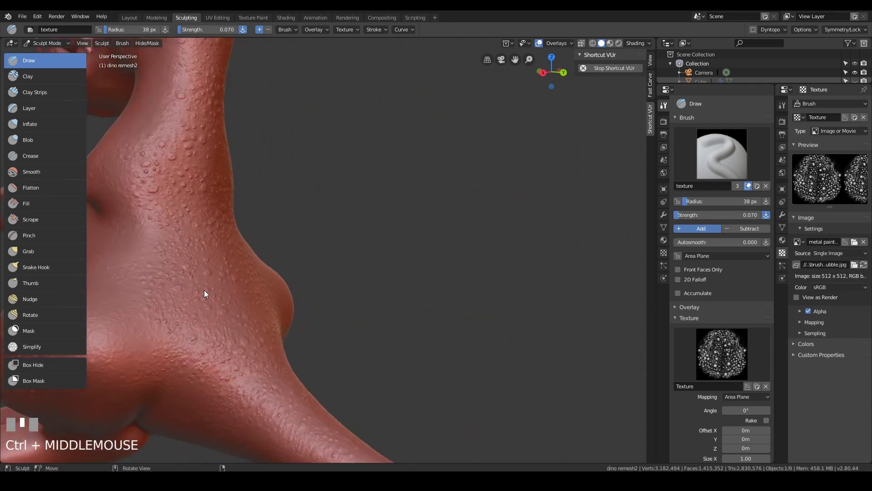
{"action": "middle_click_drag", "start_coordinate": [263, 257], "coordinate": [334, 271], "text": "shift"}
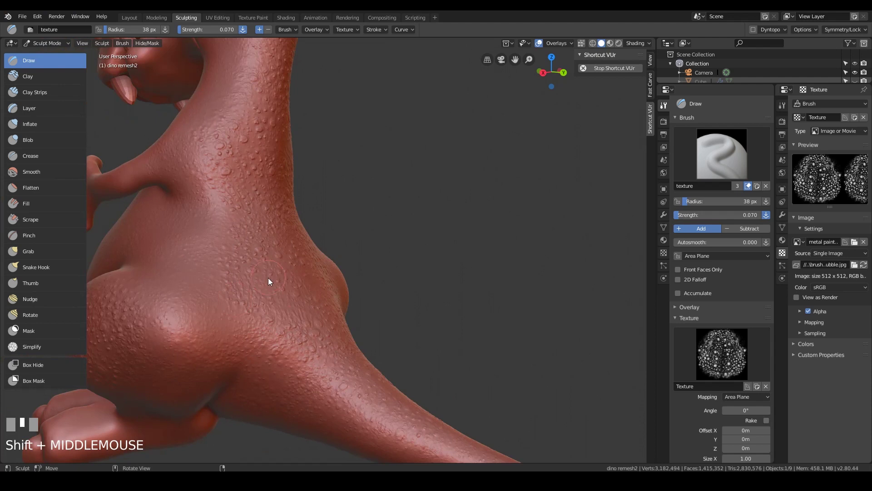
{"action": "left_click_drag", "start_coordinate": [260, 275], "coordinate": [379, 335]}
{"action": "middle_click_drag", "start_coordinate": [379, 335], "coordinate": [364, 331]}
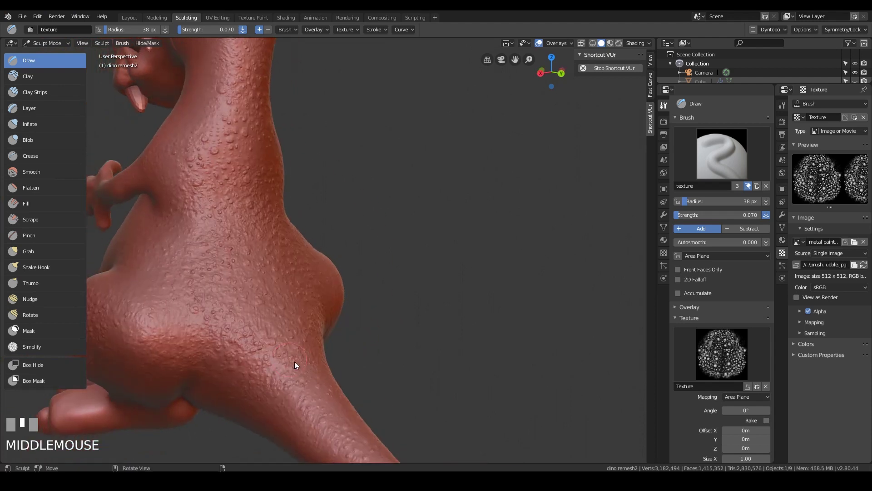
{"action": "middle_click_drag", "start_coordinate": [380, 244], "coordinate": [369, 350], "text": "ctrl"}
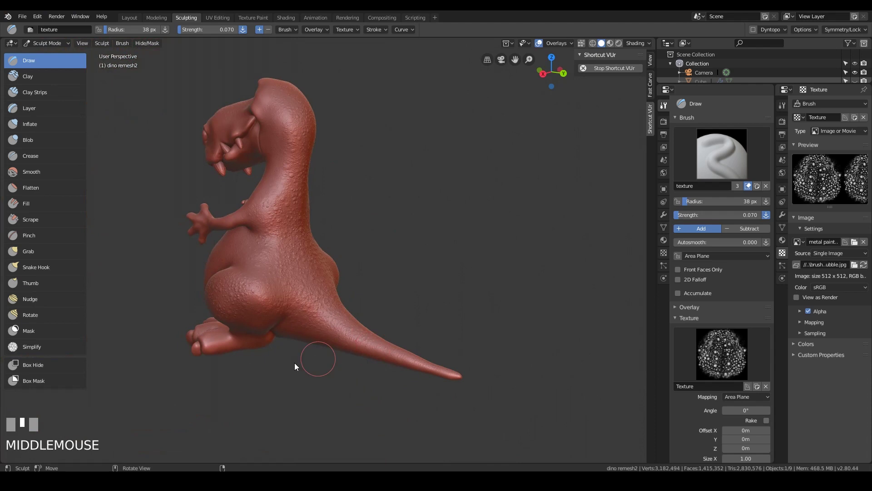
{"action": "mouse_move", "coordinate": [268, 270]}
{"action": "middle_mouse_down"}
{"action": "mouse_move", "coordinate": [335, 323]}
{"action": "mouse_move", "coordinate": [342, 316]}
{"action": "mouse_move", "coordinate": [410, 332]}
{"action": "mouse_move", "coordinate": [419, 323]}
{"action": "mouse_move", "coordinate": [405, 345]}
{"action": "middle_mouse_up"}
{"action": "key", "text": "ctrl+z"}
Step: Add a faint textured stroke running from the thigh to the tail
{"action": "mouse_move", "coordinate": [409, 296]}
{"action": "middle_mouse_down"}
{"action": "mouse_move", "coordinate": [382, 327]}
{"action": "mouse_move", "coordinate": [395, 339]}
{"action": "middle_mouse_up"}
{"action": "middle_click_drag", "start_coordinate": [399, 273], "coordinate": [329, 163], "text": "ctrl"}
{"action": "middle_click_drag", "start_coordinate": [392, 277], "coordinate": [415, 238]}
{"action": "mouse_move", "coordinate": [395, 334]}
{"action": "middle_mouse_down"}
{"action": "mouse_move", "coordinate": [429, 343]}
{"action": "mouse_move", "coordinate": [432, 325]}
{"action": "mouse_move", "coordinate": [416, 318]}
{"action": "middle_mouse_up"}
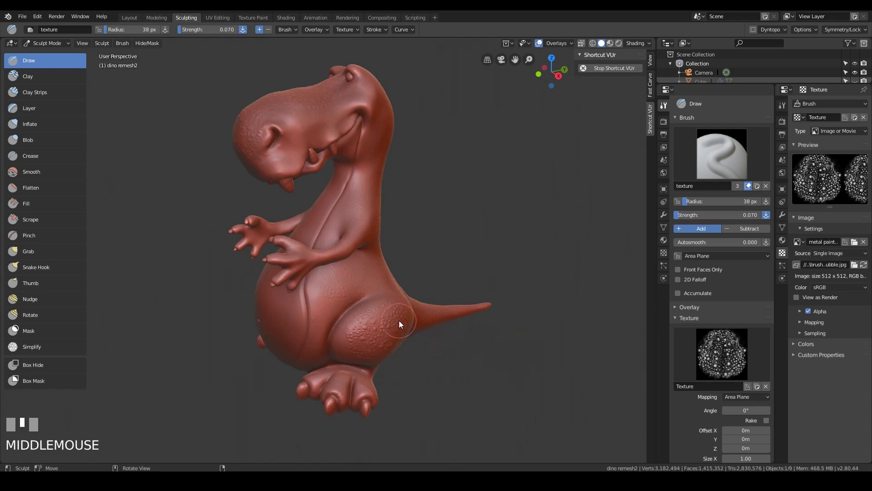
{"action": "left_click_drag", "start_coordinate": [396, 322], "coordinate": [438, 296]}
{"action": "mouse_move", "coordinate": [442, 276]}
{"action": "middle_mouse_down"}
{"action": "mouse_move", "coordinate": [467, 269]}
{"action": "mouse_move", "coordinate": [452, 269]}
{"action": "middle_mouse_up"}
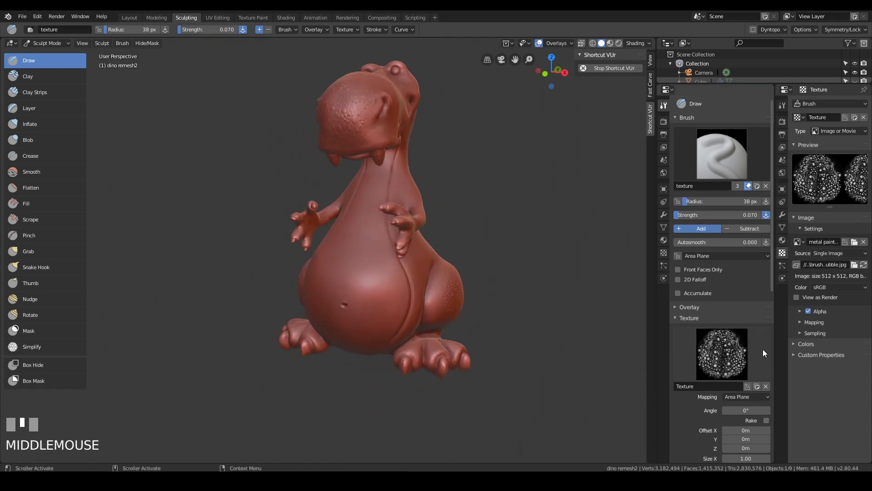
Step: Make a separate copy of the brush texture and browse the brushes folder for a new image in thumbnail view
{"action": "left_click", "coordinate": [757, 386]}
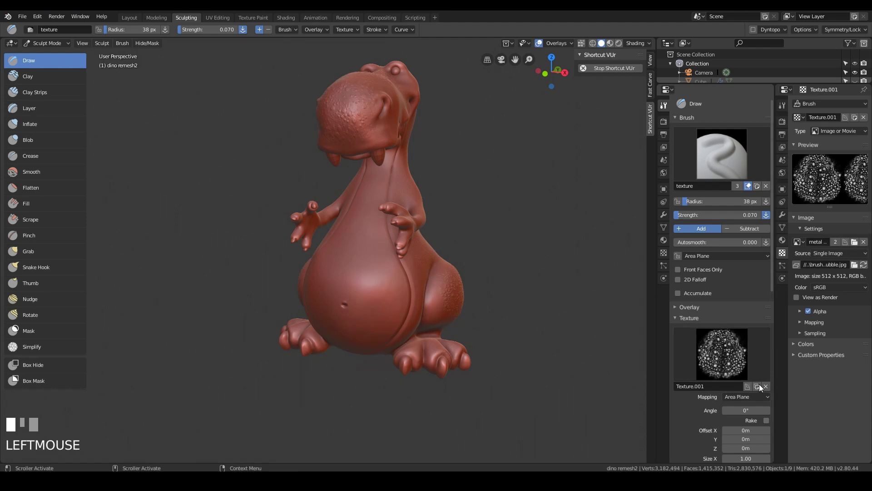
{"action": "left_click", "coordinate": [805, 117]}
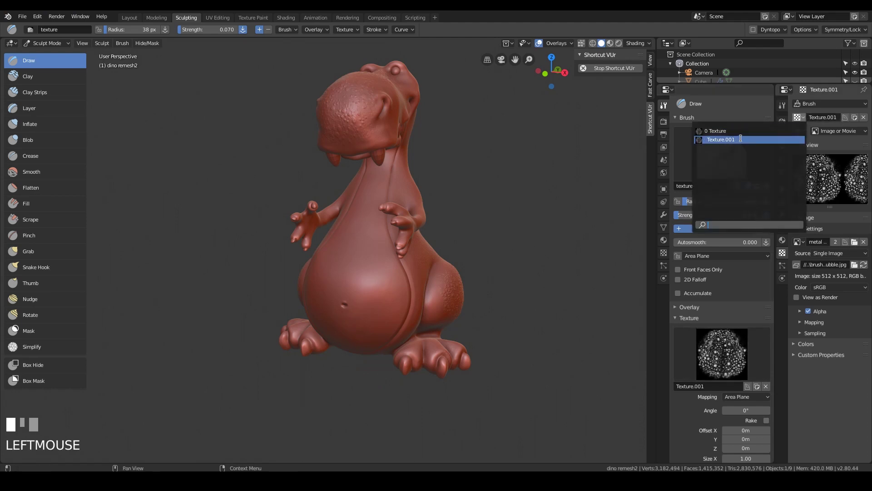
{"action": "left_click", "coordinate": [855, 243]}
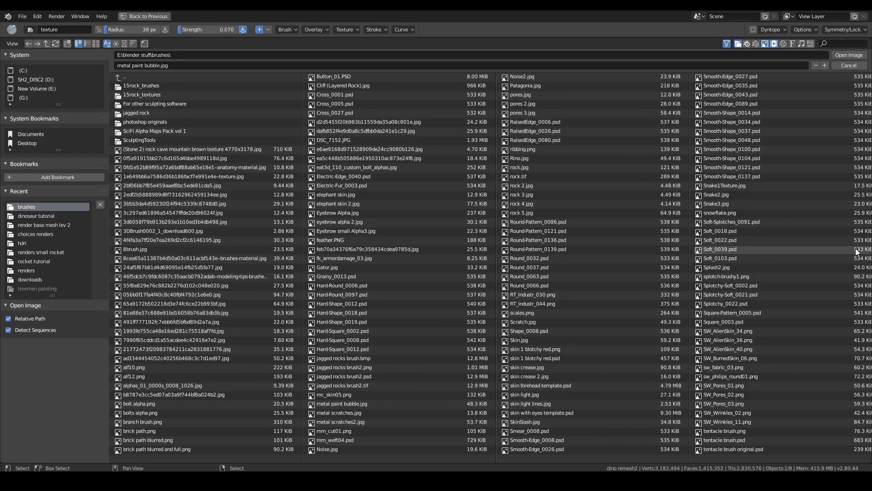
{"action": "left_click", "coordinate": [97, 44]}
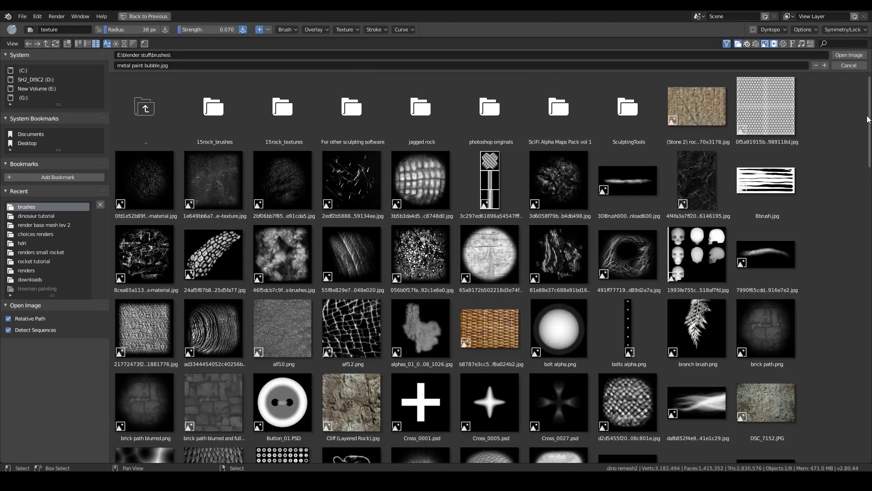
{"action": "left_click_drag", "start_coordinate": [869, 121], "coordinate": [869, 412]}
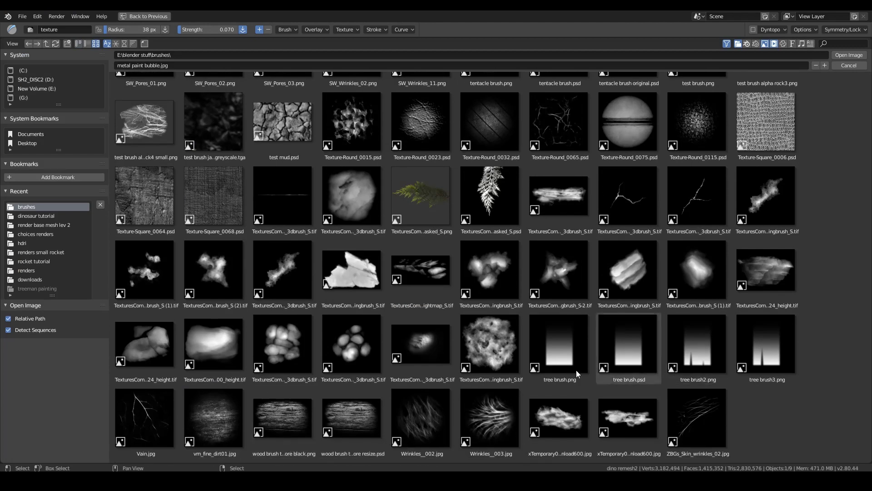
Step: Load the blobby stone-cluster image as the brush texture and stamp it onto the belly and thigh
{"action": "left_click", "coordinate": [268, 350]}
{"action": "key", "text": "Return"}
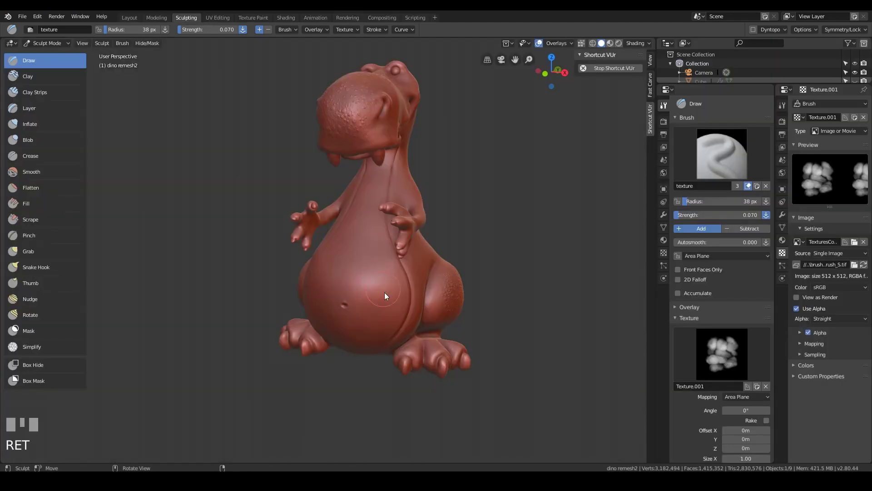
{"action": "mouse_move", "coordinate": [389, 317]}
{"action": "middle_mouse_down", "text": "ctrl"}
{"action": "mouse_move", "coordinate": [434, 259]}
{"action": "mouse_move", "coordinate": [413, 300]}
{"action": "middle_mouse_up", "text": "ctrl"}
{"action": "left_click_drag", "start_coordinate": [413, 300], "coordinate": [454, 342]}
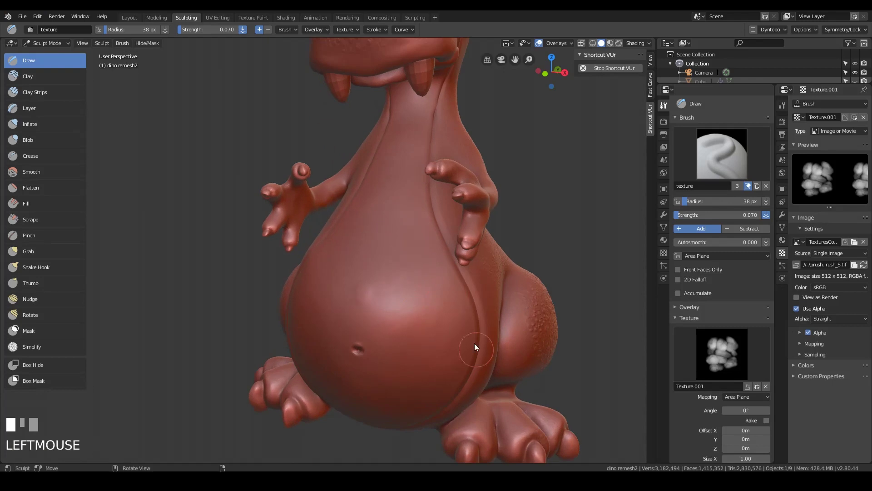
{"action": "middle_click_drag", "start_coordinate": [519, 298], "coordinate": [469, 333]}
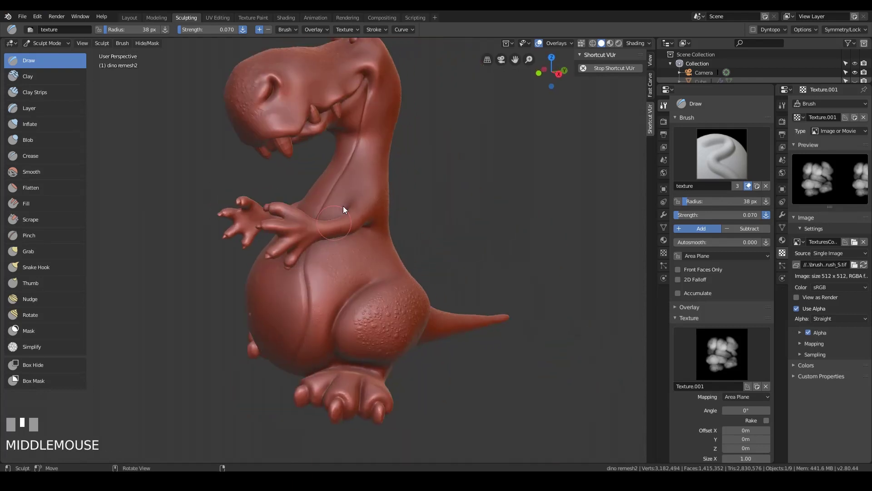
Step: Carve faint grooves along the neck and the side of the belly
{"action": "middle_click_drag", "start_coordinate": [349, 308], "coordinate": [423, 311]}
{"action": "middle_click_drag", "start_coordinate": [345, 348], "coordinate": [374, 293]}
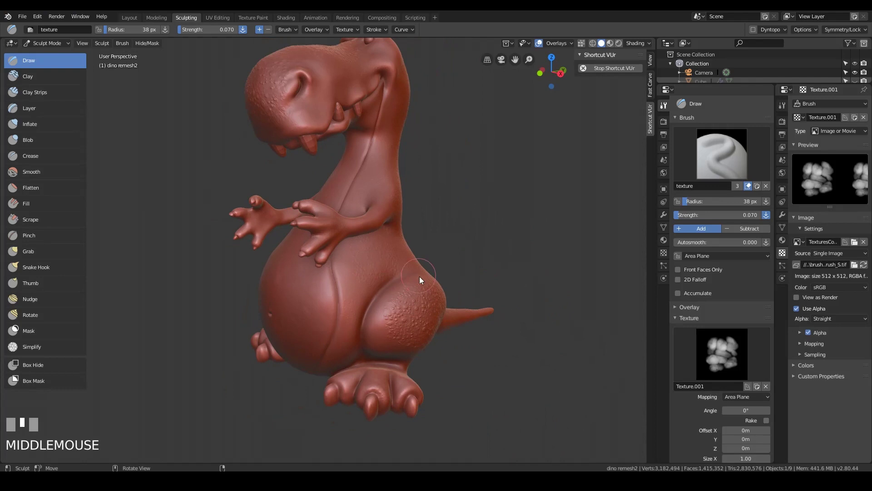
{"action": "middle_click_drag", "start_coordinate": [426, 280], "coordinate": [367, 372]}
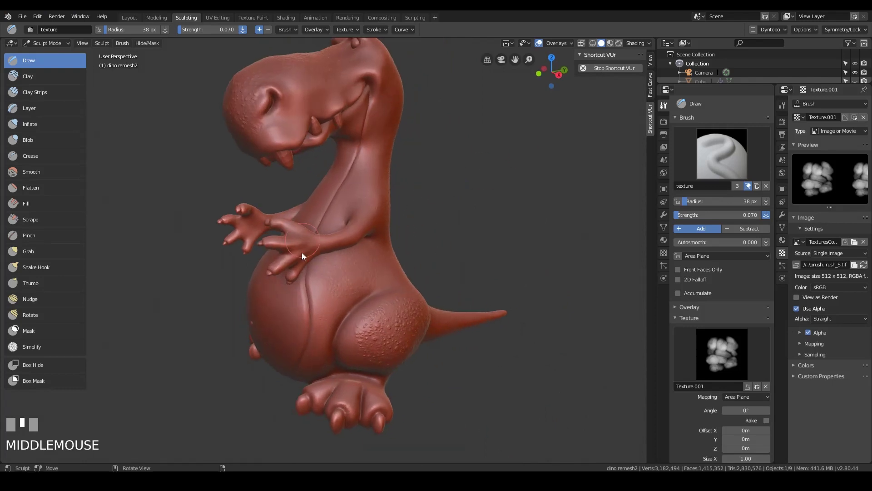
{"action": "middle_click_drag", "start_coordinate": [388, 236], "coordinate": [397, 297], "text": "shift"}
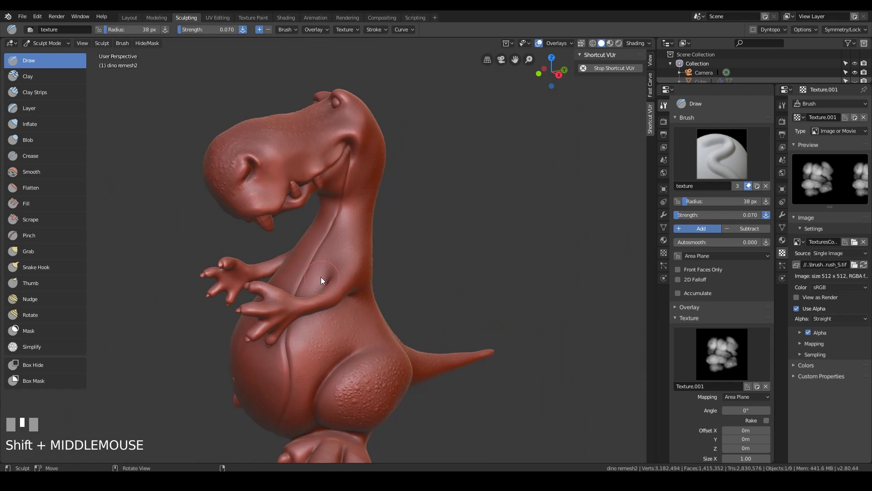
{"action": "mouse_move", "coordinate": [323, 279]}
{"action": "left_mouse_down", "text": "ctrl"}
{"action": "mouse_move", "coordinate": [369, 340]}
{"action": "mouse_move", "coordinate": [371, 288]}
{"action": "mouse_move", "coordinate": [349, 201]}
{"action": "mouse_move", "coordinate": [407, 152]}
{"action": "mouse_move", "coordinate": [325, 171]}
{"action": "mouse_move", "coordinate": [376, 195]}
{"action": "mouse_move", "coordinate": [389, 187]}
{"action": "left_mouse_up", "text": "ctrl"}
{"action": "mouse_move", "coordinate": [388, 187]}
{"action": "middle_mouse_down"}
{"action": "mouse_move", "coordinate": [429, 370]}
{"action": "mouse_move", "coordinate": [302, 364]}
{"action": "mouse_move", "coordinate": [415, 350]}
{"action": "mouse_move", "coordinate": [472, 364]}
{"action": "mouse_move", "coordinate": [482, 350]}
{"action": "mouse_move", "coordinate": [451, 325]}
{"action": "mouse_move", "coordinate": [461, 370]}
{"action": "mouse_move", "coordinate": [418, 241]}
{"action": "mouse_move", "coordinate": [403, 283]}
{"action": "mouse_move", "coordinate": [364, 154]}
{"action": "mouse_move", "coordinate": [391, 259]}
{"action": "mouse_move", "coordinate": [397, 234]}
{"action": "middle_mouse_up"}
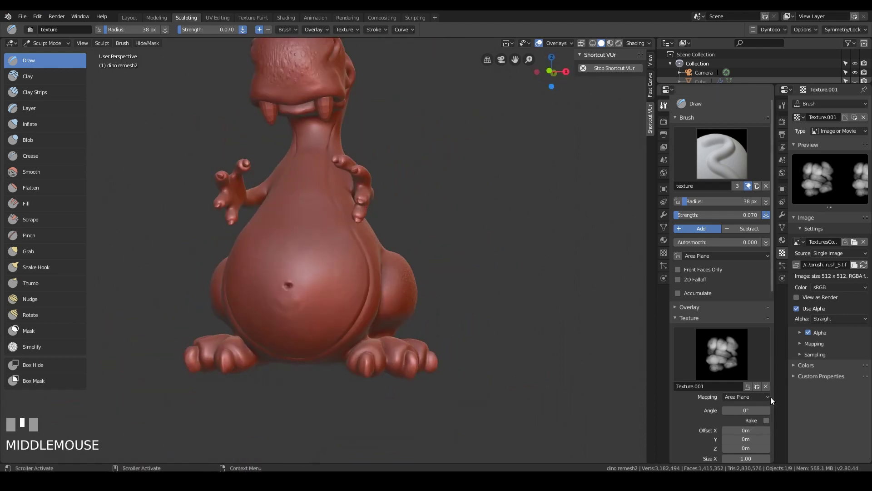
Step: Turn off X-axis mirroring and stamp bumpy texture onto the front of the body
{"action": "scroll", "coordinate": [760, 424], "scroll_direction": "down", "scroll_amount": 10}
{"action": "left_click", "coordinate": [732, 351]}
{"action": "middle_click_drag", "start_coordinate": [322, 268], "coordinate": [298, 298]}
{"action": "left_click", "coordinate": [337, 266], "text": "shift"}
{"action": "left_click", "coordinate": [337, 266]}
{"action": "middle_click_drag", "start_coordinate": [349, 249], "coordinate": [426, 158]}
{"action": "left_click", "coordinate": [388, 134]}
Step: Dab uneven stone-cluster texture on the side, front and belly near the arm
{"action": "middle_click_drag", "start_coordinate": [388, 134], "coordinate": [469, 314]}
{"action": "left_click", "coordinate": [445, 354]}
{"action": "left_click", "coordinate": [399, 374]}
{"action": "middle_click_drag", "start_coordinate": [399, 375], "coordinate": [302, 373]}
{"action": "left_click", "coordinate": [405, 260]}
{"action": "middle_click_drag", "start_coordinate": [405, 260], "coordinate": [267, 275]}
{"action": "middle_click_drag", "start_coordinate": [346, 230], "coordinate": [405, 359]}
{"action": "left_click", "coordinate": [351, 228]}
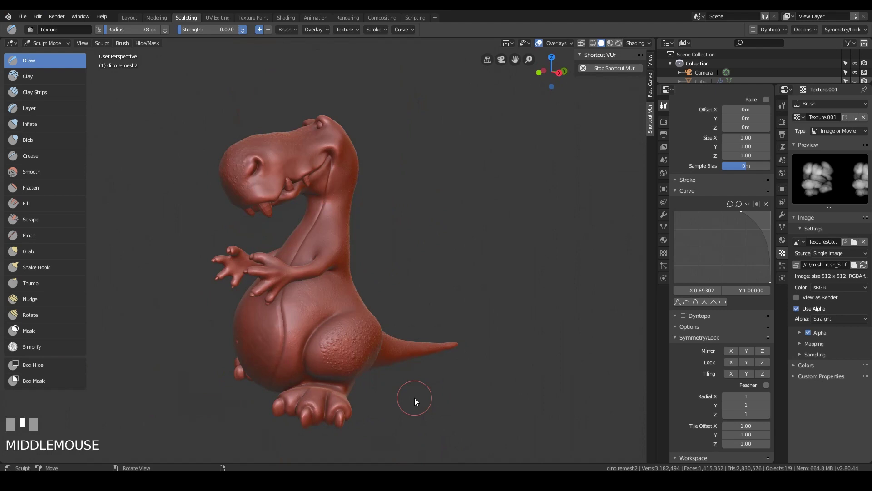
{"action": "mouse_move", "coordinate": [414, 398]}
{"action": "middle_mouse_down"}
{"action": "mouse_move", "coordinate": [411, 286]}
{"action": "mouse_move", "coordinate": [518, 280]}
{"action": "mouse_move", "coordinate": [500, 296]}
{"action": "mouse_move", "coordinate": [519, 255]}
{"action": "mouse_move", "coordinate": [459, 272]}
{"action": "mouse_move", "coordinate": [464, 423]}
{"action": "middle_mouse_up"}
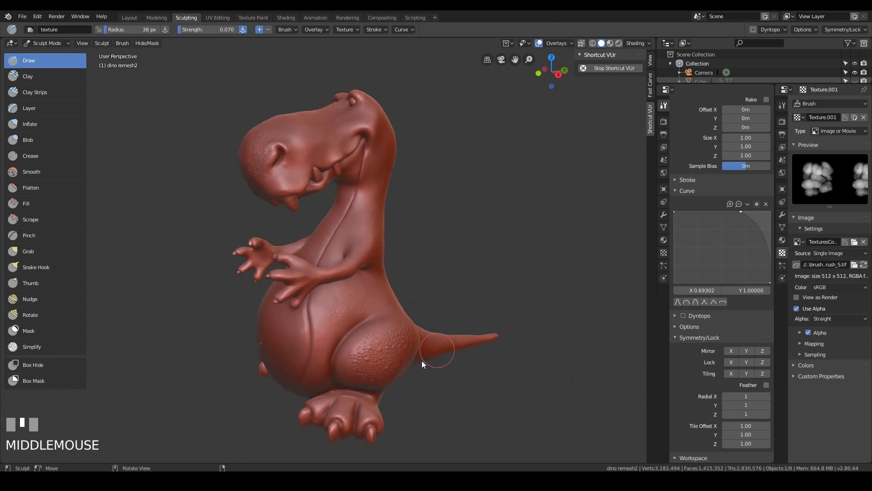
{"action": "middle_click_drag", "start_coordinate": [391, 370], "coordinate": [431, 343]}
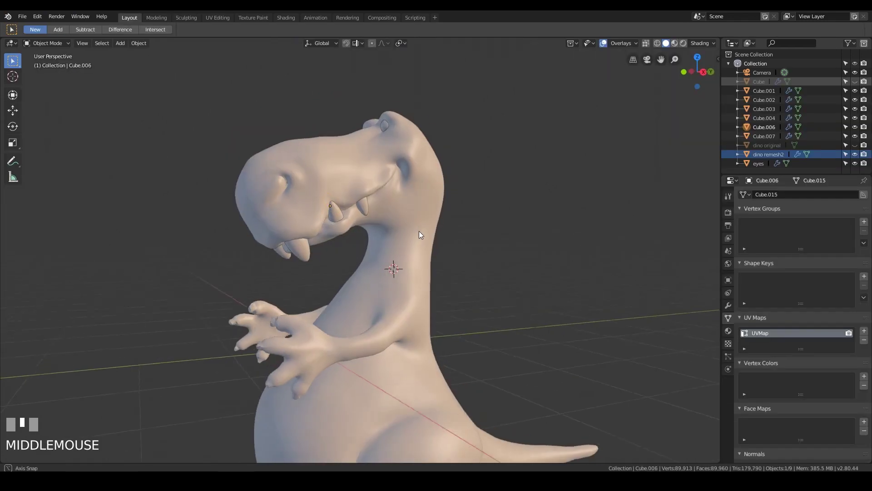
Step: Select the lower tooth Cube.001 and orbit around it
{"action": "middle_click_drag", "start_coordinate": [419, 230], "coordinate": [303, 260], "text": "ctrl"}
{"action": "left_click", "coordinate": [301, 257]}
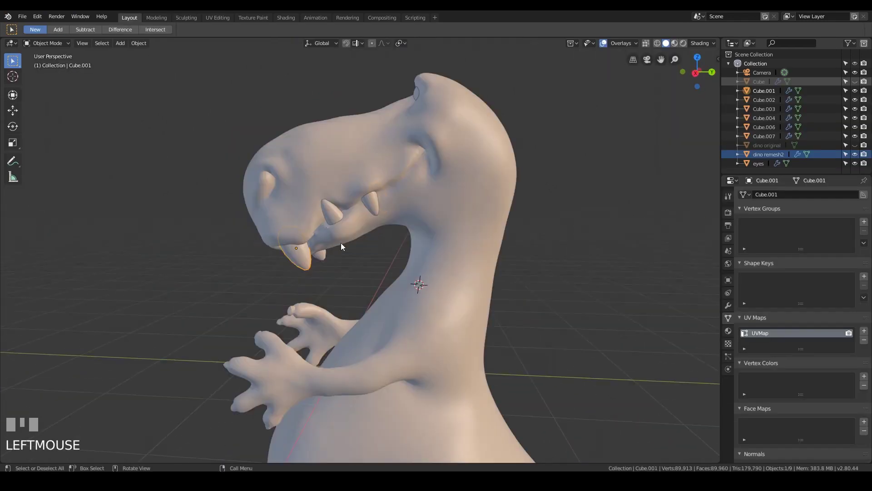
{"action": "left_click", "coordinate": [188, 20]}
{"action": "middle_click_drag", "start_coordinate": [260, 53], "coordinate": [349, 214]}
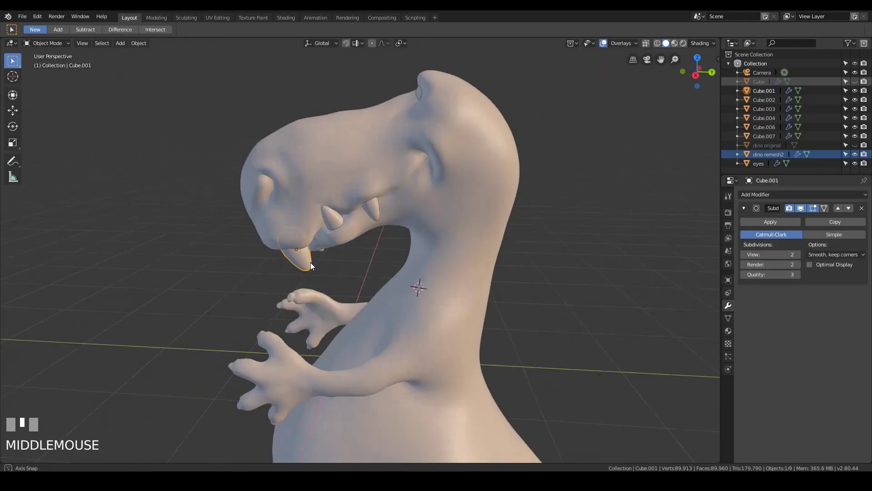
{"action": "mouse_move", "coordinate": [310, 263]}
{"action": "middle_mouse_down"}
{"action": "mouse_move", "coordinate": [297, 255]}
{"action": "mouse_move", "coordinate": [370, 260]}
{"action": "middle_mouse_up"}
Step: Add a centred edge loop to Cube.001 and slide it toward the tooth tip
{"action": "key", "text": "Tab"}
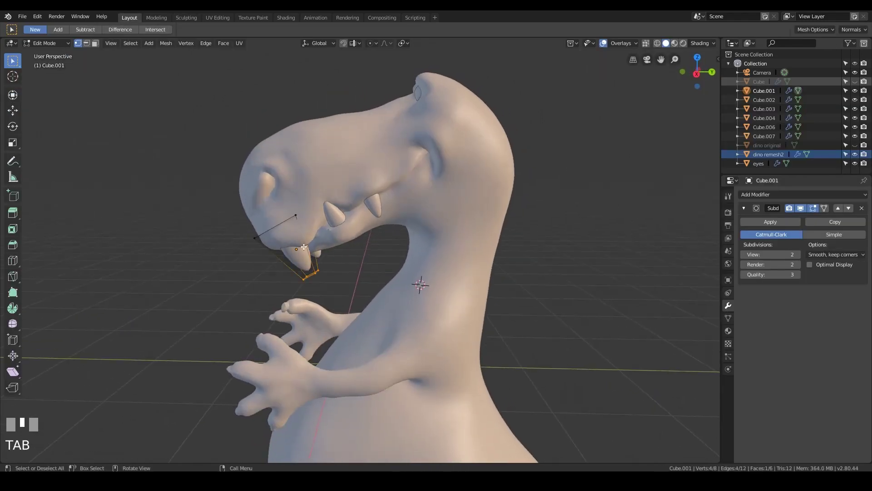
{"action": "key", "text": "ctrl+r"}
{"action": "left_click", "coordinate": [301, 250]}
{"action": "right_click", "coordinate": [302, 250]}
{"action": "middle_click_drag", "start_coordinate": [301, 250], "coordinate": [473, 295], "text": "ctrl"}
{"action": "key", "text": "g"}
{"action": "left_click", "coordinate": [280, 257]}
{"action": "key", "text": "g"}
{"action": "left_click", "coordinate": [416, 223]}
{"action": "key", "text": "Tab"}
Step: Add an edge loop across the left tooth Cube.002
{"action": "left_click", "coordinate": [233, 242]}
{"action": "key", "text": "Tab"}
{"action": "key", "text": "ctrl+r"}
{"action": "left_click", "coordinate": [254, 227]}
{"action": "key", "text": "Tab"}
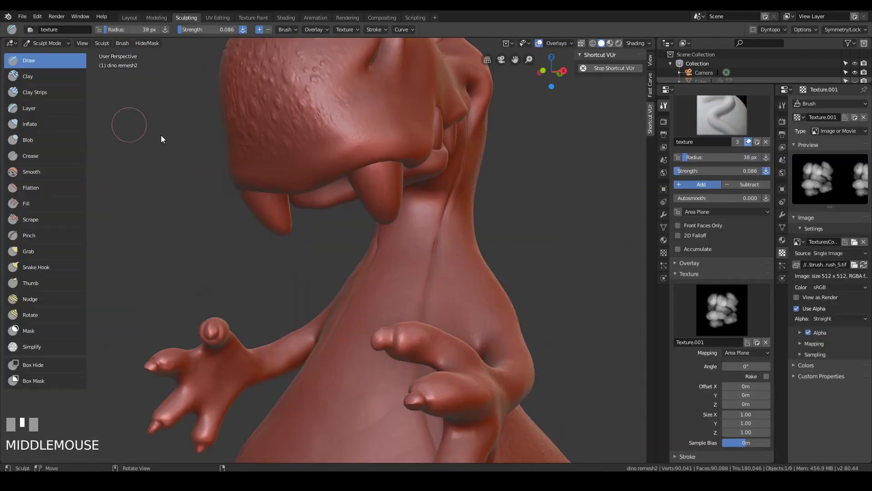
Step: Enlarge the brush radius to 49 px and switch to the SculptDraw brush
{"action": "key", "text": "f"}
{"action": "left_click", "coordinate": [388, 162]}
{"action": "left_click", "coordinate": [722, 128]}
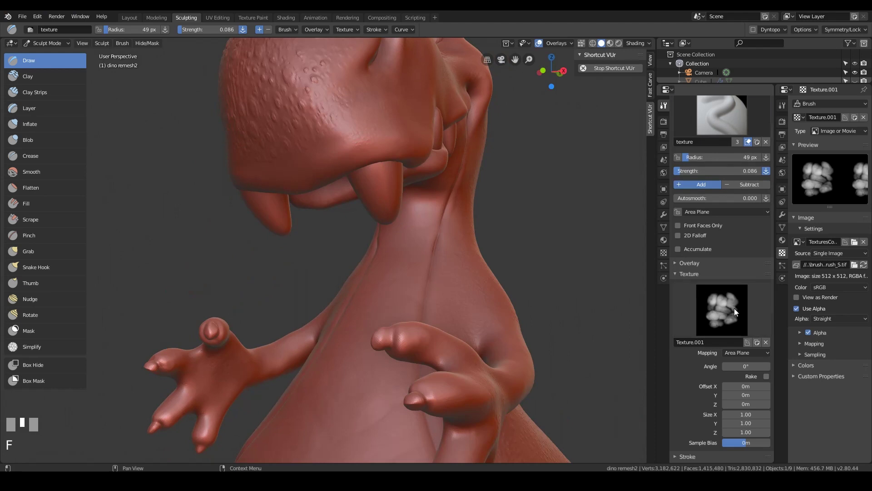
{"action": "left_click", "coordinate": [730, 119]}
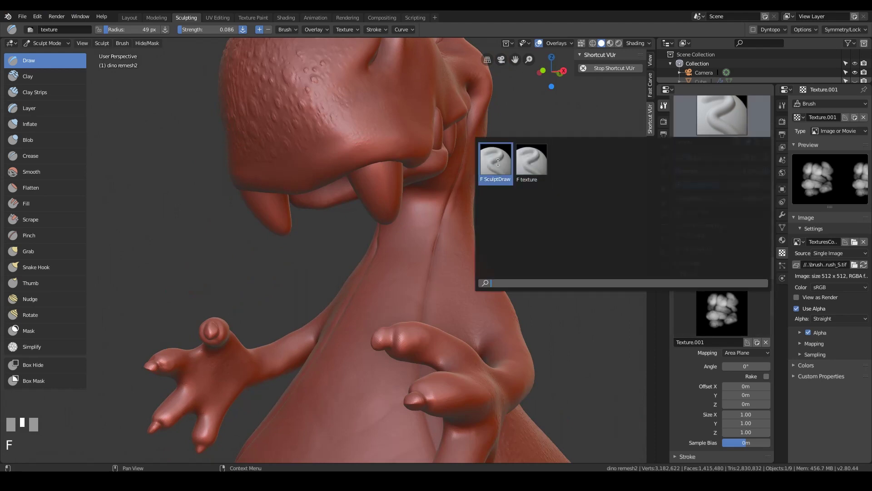
{"action": "left_click", "coordinate": [497, 161]}
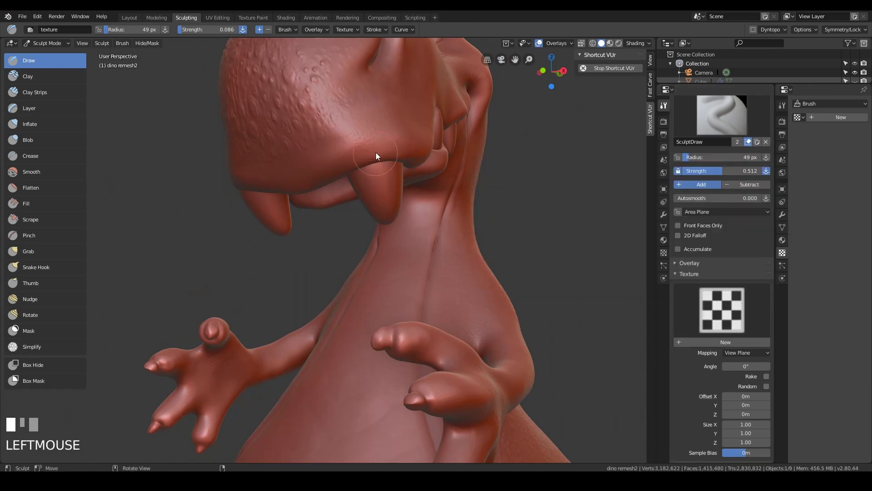
Step: Build up and smooth the upper lip ridge near the fang, undoing one stroke
{"action": "mouse_move", "coordinate": [384, 152]}
{"action": "left_mouse_down"}
{"action": "mouse_move", "coordinate": [358, 151]}
{"action": "mouse_move", "coordinate": [337, 170]}
{"action": "mouse_move", "coordinate": [346, 156]}
{"action": "mouse_move", "coordinate": [396, 145]}
{"action": "mouse_move", "coordinate": [420, 155]}
{"action": "mouse_move", "coordinate": [413, 176]}
{"action": "left_mouse_up"}
{"action": "middle_click_drag", "start_coordinate": [411, 173], "coordinate": [326, 162]}
{"action": "left_click_drag", "start_coordinate": [286, 162], "coordinate": [316, 170], "text": "shift"}
{"action": "middle_click_drag", "start_coordinate": [303, 231], "coordinate": [432, 234]}
{"action": "key", "text": "ctrl+z"}
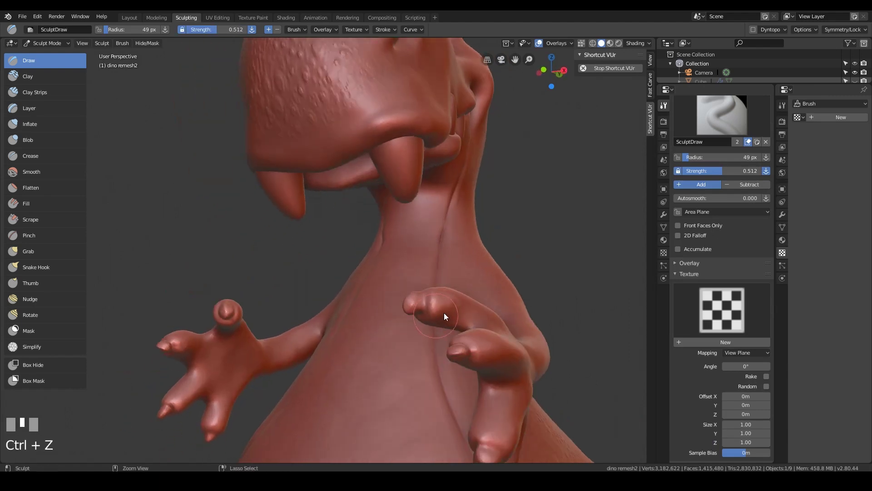
{"action": "scroll", "coordinate": [744, 383], "scroll_direction": "down", "scroll_amount": 10}
{"action": "left_click_drag", "start_coordinate": [430, 129], "coordinate": [397, 127]}
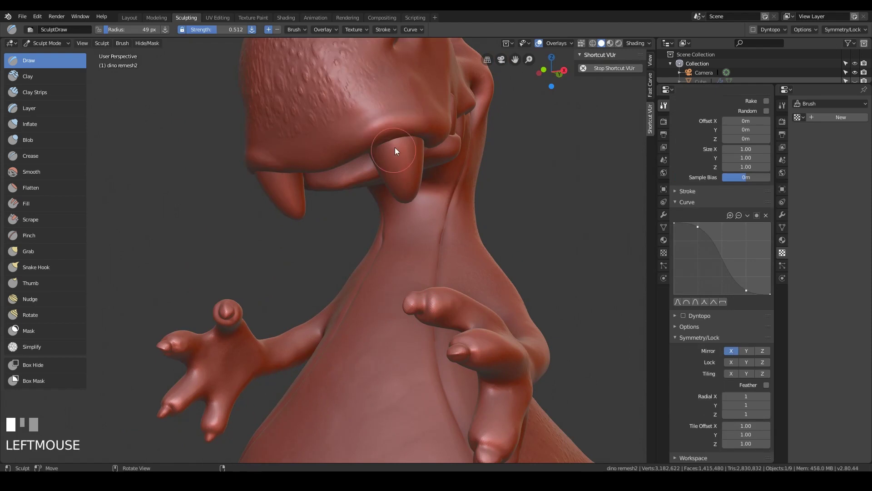
{"action": "mouse_move", "coordinate": [397, 127]}
{"action": "middle_mouse_down"}
{"action": "mouse_move", "coordinate": [285, 189]}
{"action": "mouse_move", "coordinate": [526, 124]}
{"action": "middle_mouse_up"}
{"action": "mouse_move", "coordinate": [525, 124]}
{"action": "left_mouse_down", "text": "shift"}
{"action": "mouse_move", "coordinate": [506, 123]}
{"action": "mouse_move", "coordinate": [504, 156]}
{"action": "mouse_move", "coordinate": [469, 114]}
{"action": "mouse_move", "coordinate": [524, 106]}
{"action": "mouse_move", "coordinate": [466, 129]}
{"action": "left_mouse_up", "text": "shift"}
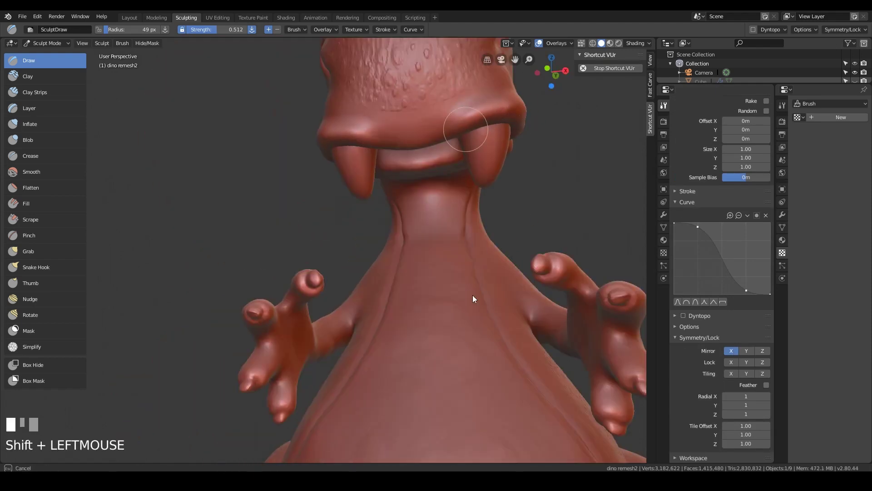
Step: Set the brush radius to 74 px and smooth the lip over the fang
{"action": "middle_click_drag", "start_coordinate": [554, 209], "coordinate": [477, 207]}
{"action": "key", "text": "f"}
{"action": "left_click", "coordinate": [510, 207]}
{"action": "mouse_move", "coordinate": [469, 203]}
{"action": "left_mouse_down", "text": "shift"}
{"action": "mouse_move", "coordinate": [476, 169]}
{"action": "mouse_move", "coordinate": [517, 205]}
{"action": "mouse_move", "coordinate": [526, 228]}
{"action": "mouse_move", "coordinate": [450, 220]}
{"action": "mouse_move", "coordinate": [530, 189]}
{"action": "left_mouse_up", "text": "shift"}
{"action": "mouse_move", "coordinate": [530, 189]}
{"action": "middle_mouse_down"}
{"action": "mouse_move", "coordinate": [432, 316]}
{"action": "mouse_move", "coordinate": [502, 299]}
{"action": "mouse_move", "coordinate": [459, 292]}
{"action": "mouse_move", "coordinate": [477, 271]}
{"action": "mouse_move", "coordinate": [519, 327]}
{"action": "middle_mouse_up"}
{"action": "scroll", "coordinate": [432, 317], "scroll_direction": "down", "scroll_amount": 5}
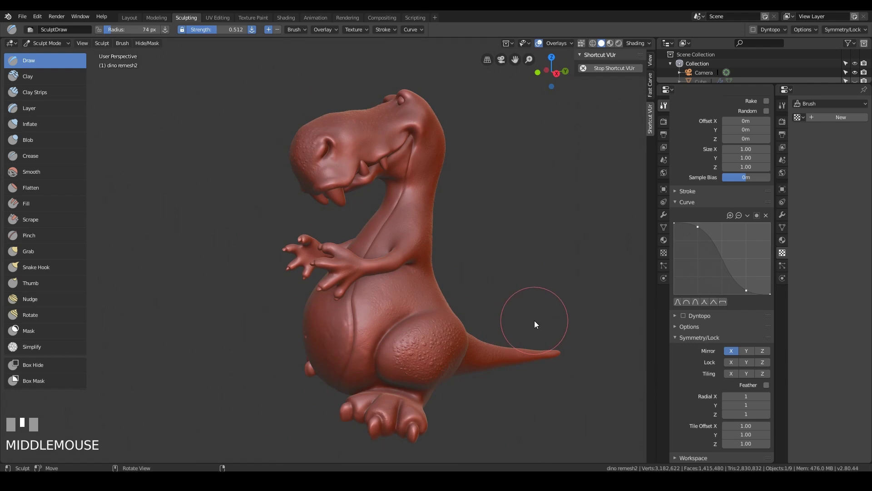